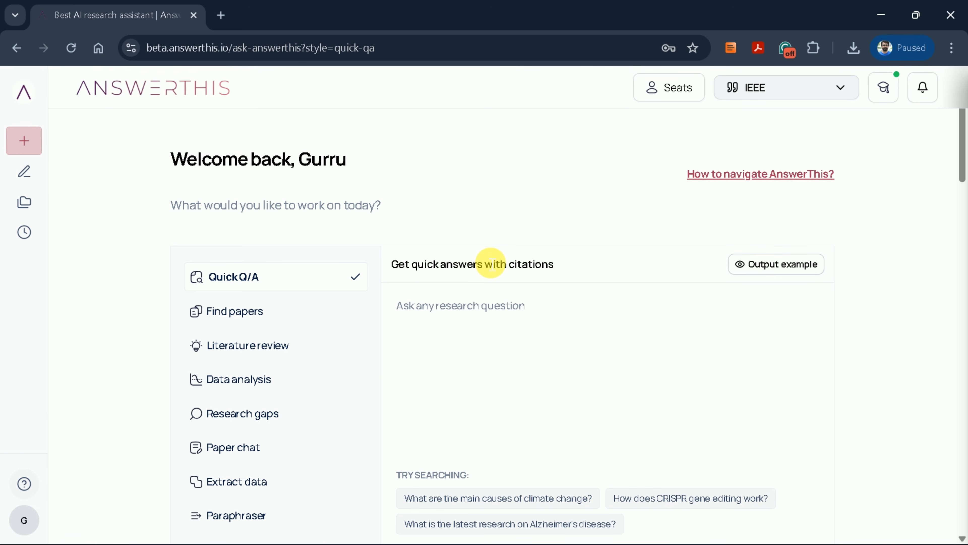
# Step: View the Quick Q/A output example to see what a cited answer looks like, and close it
pyautogui.scroll(-5, 488, 259)
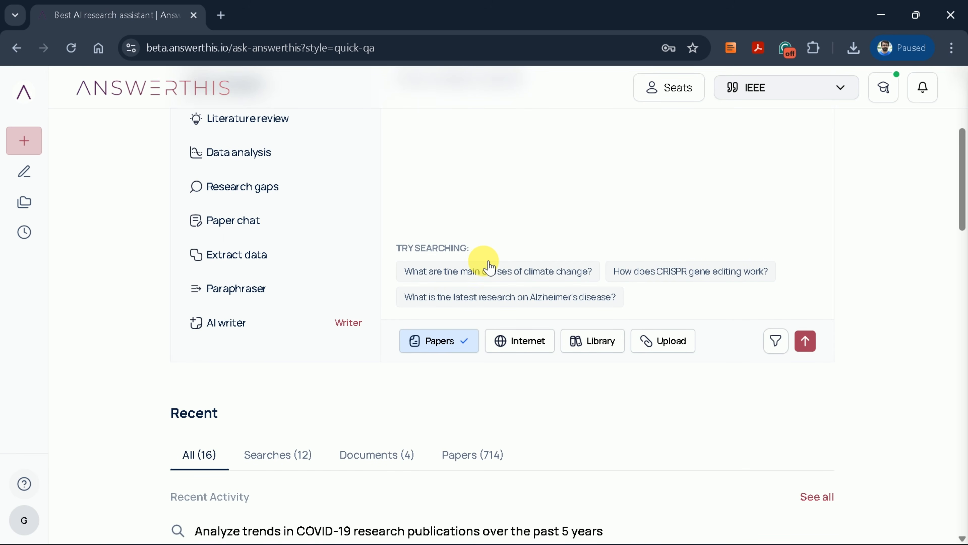
pyautogui.scroll(5, 483, 263)
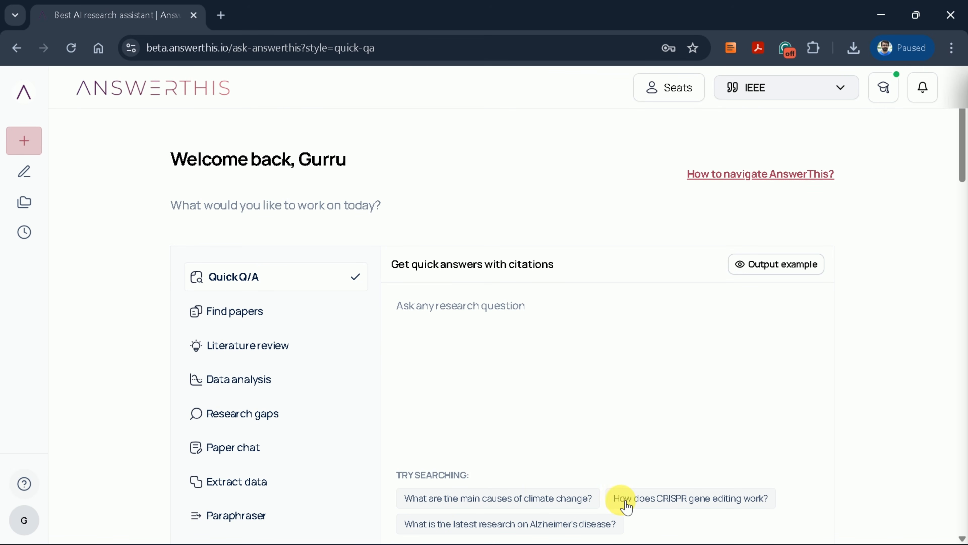
pyautogui.click(766, 271)
pyautogui.scroll(-1, 590, 354)
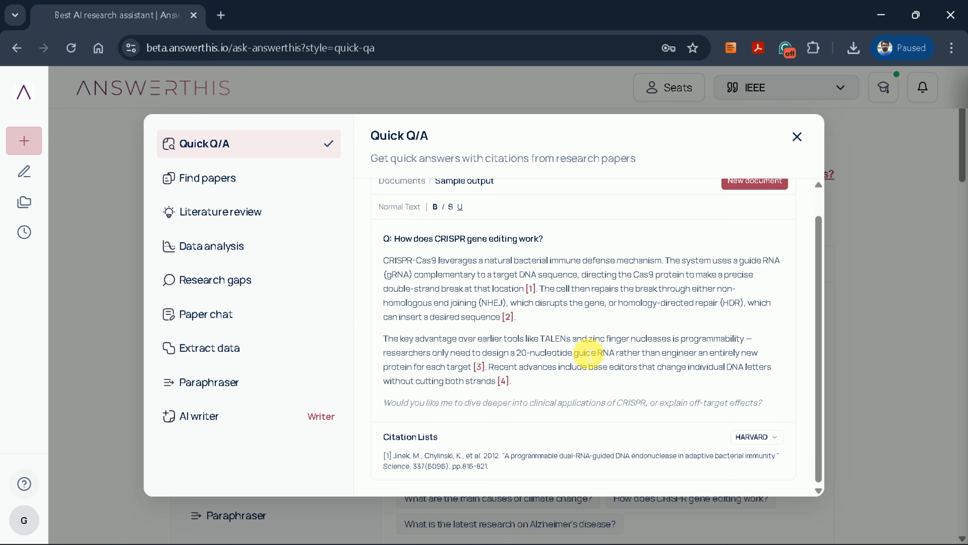
pyautogui.scroll(1, 587, 354)
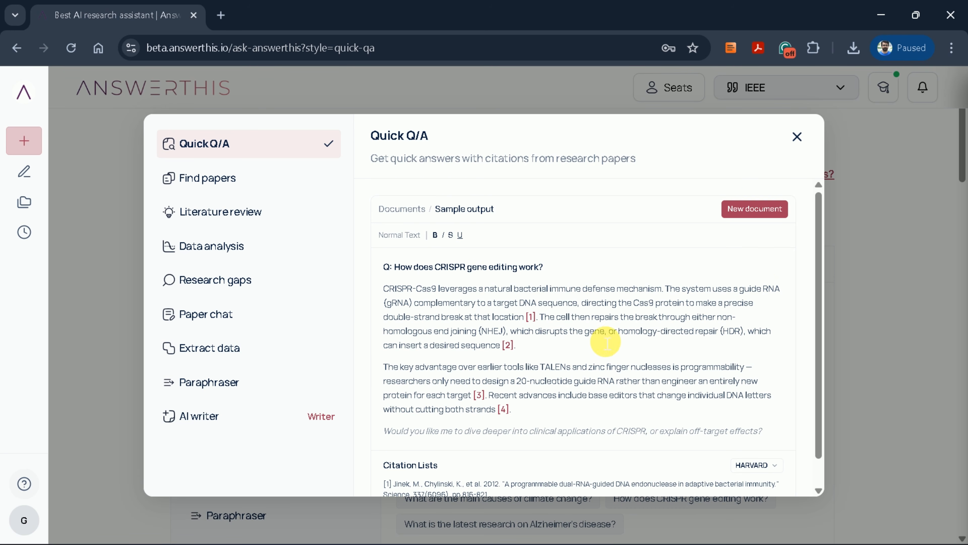
pyautogui.click(797, 136)
# Step: Look through the research modes from Find papers and Literature review to Research gaps, Paper chat, Extract data and Paraphraser
pyautogui.click(242, 316)
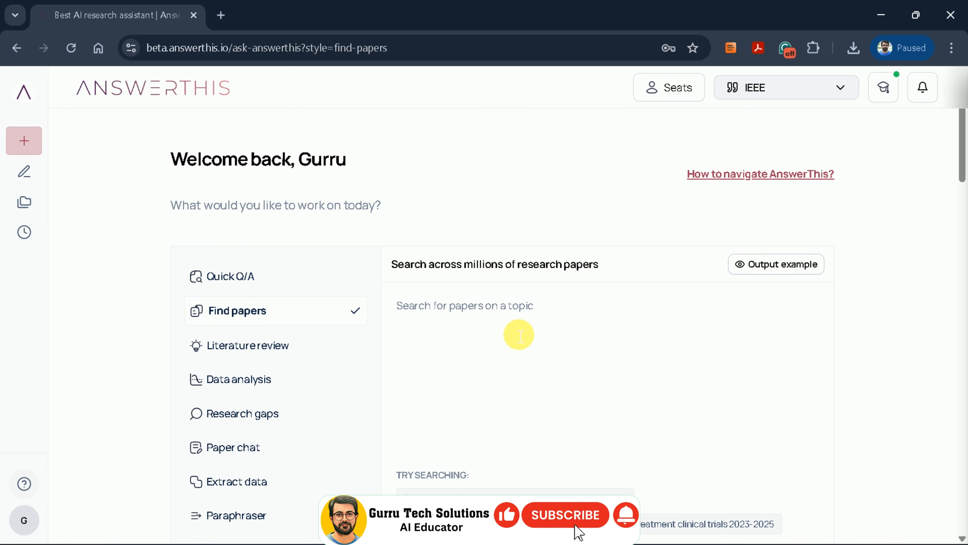
pyautogui.click(248, 351)
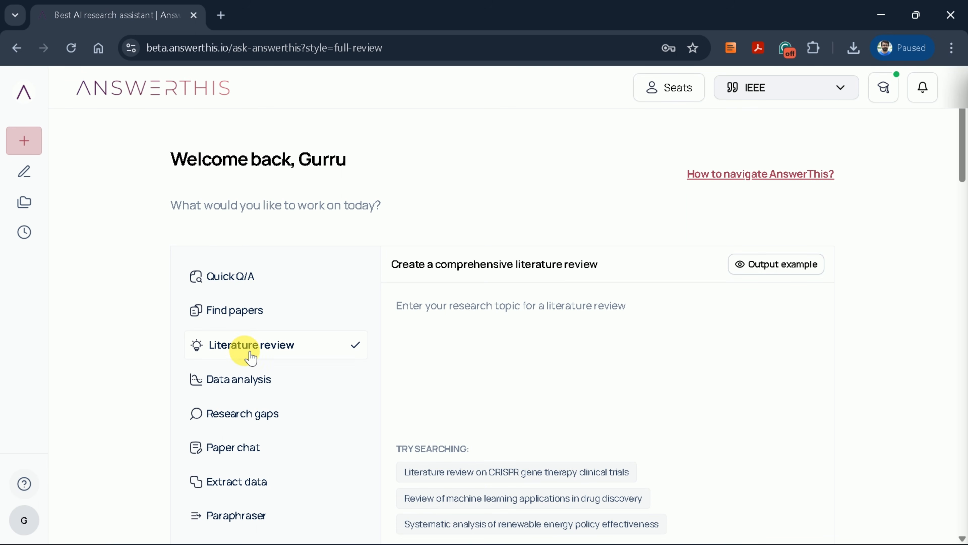
pyautogui.click(253, 377)
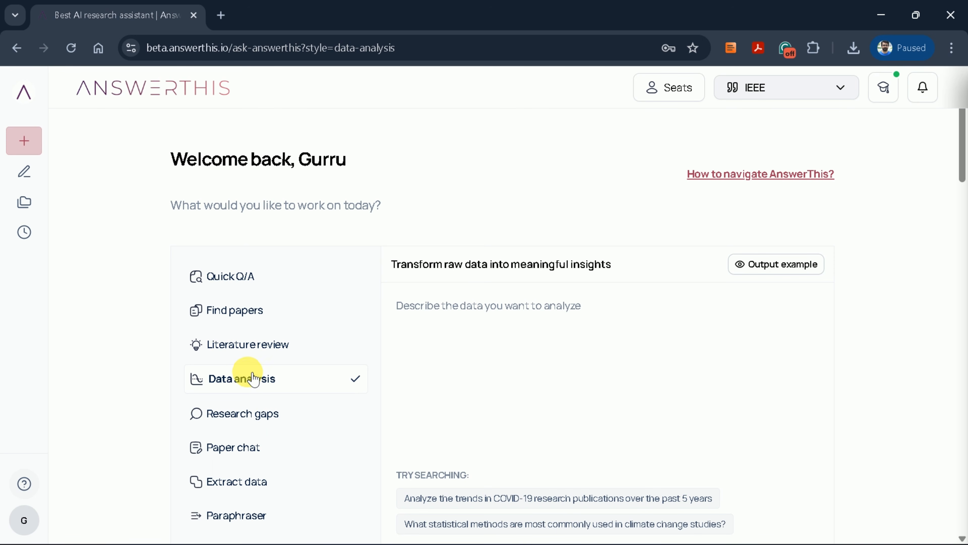
pyautogui.click(273, 421)
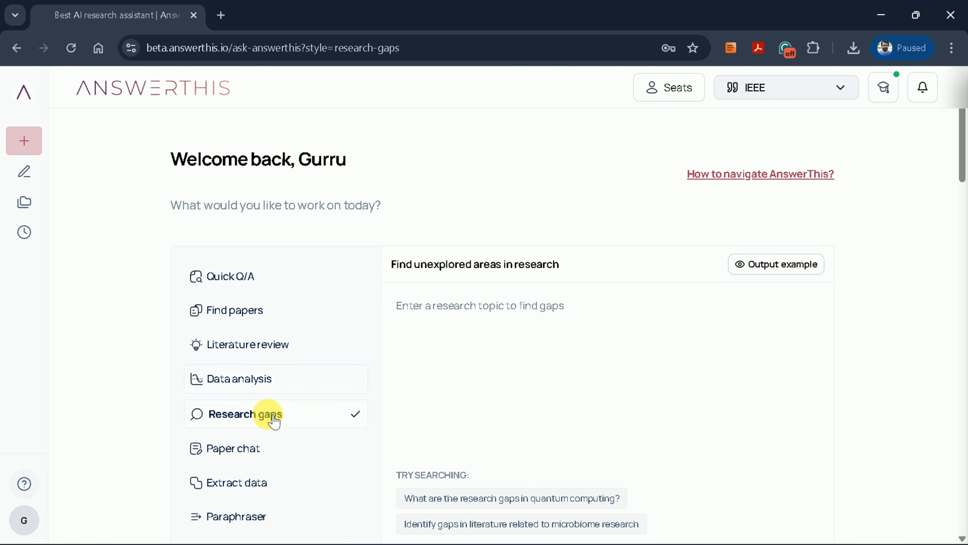
pyautogui.click(264, 453)
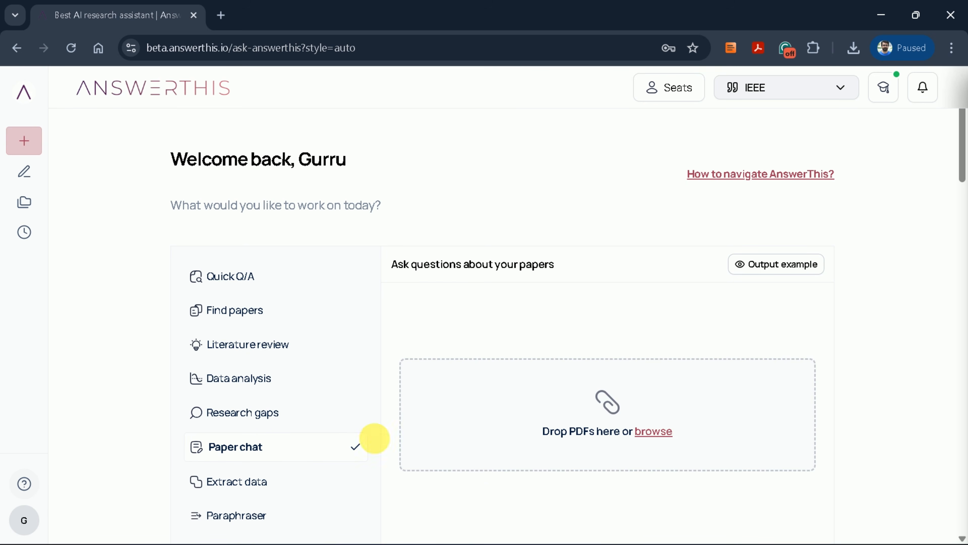
pyautogui.click(260, 481)
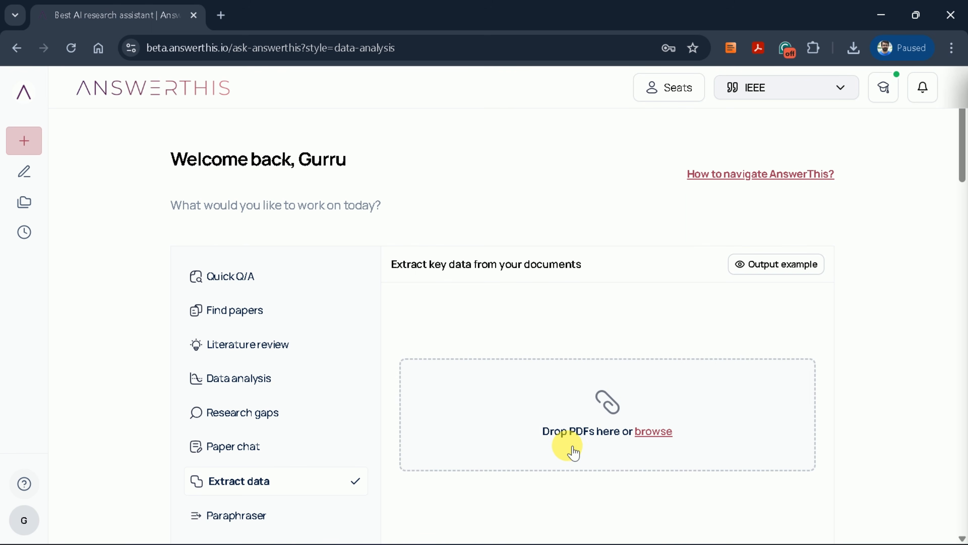
pyautogui.click(267, 517)
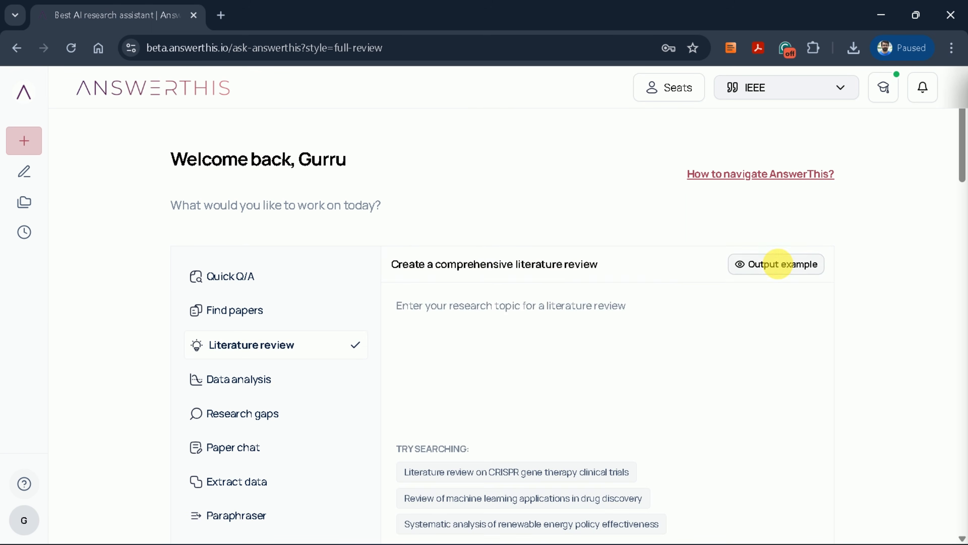
# Step: Examine the sample output for the Literature review mode and close the example
pyautogui.click(778, 264)
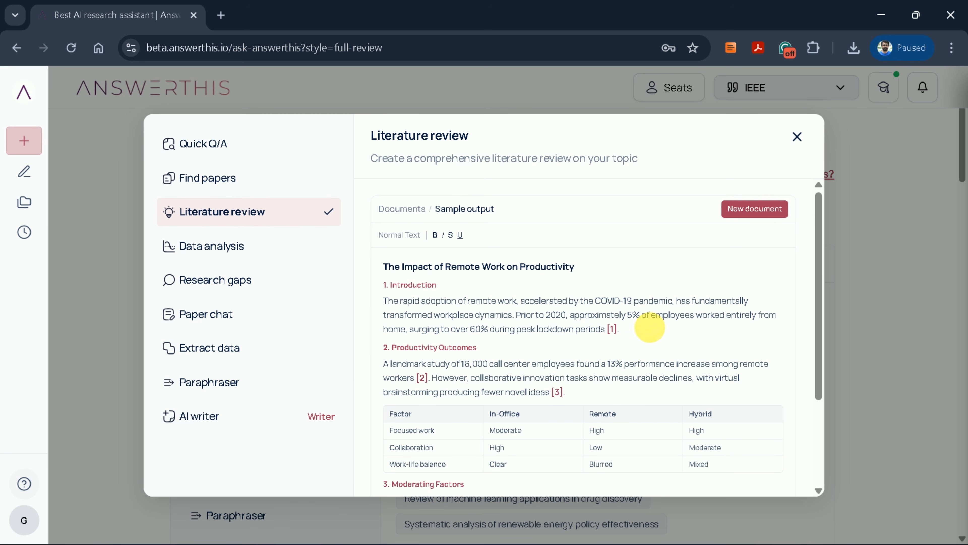
pyautogui.scroll(-3, 654, 351)
pyautogui.scroll(5, 645, 369)
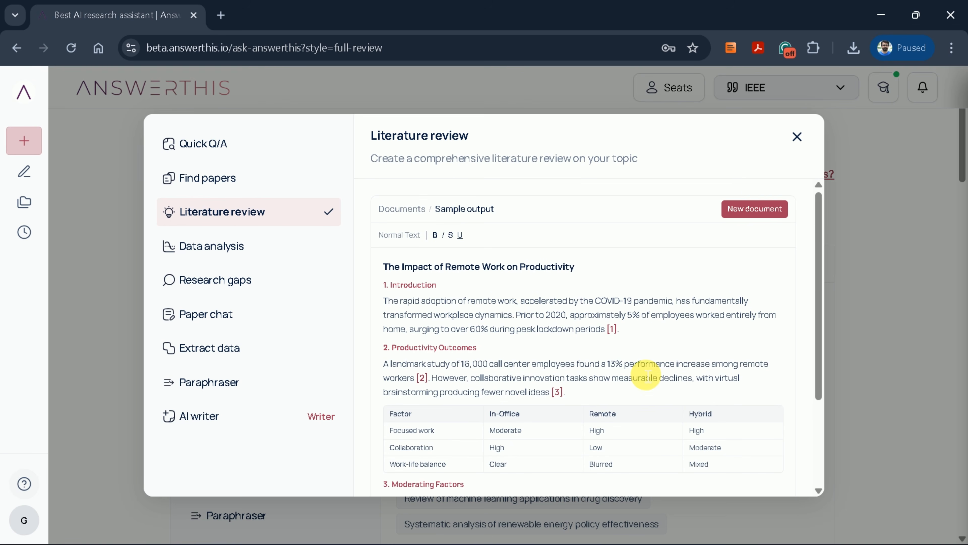
pyautogui.click(797, 136)
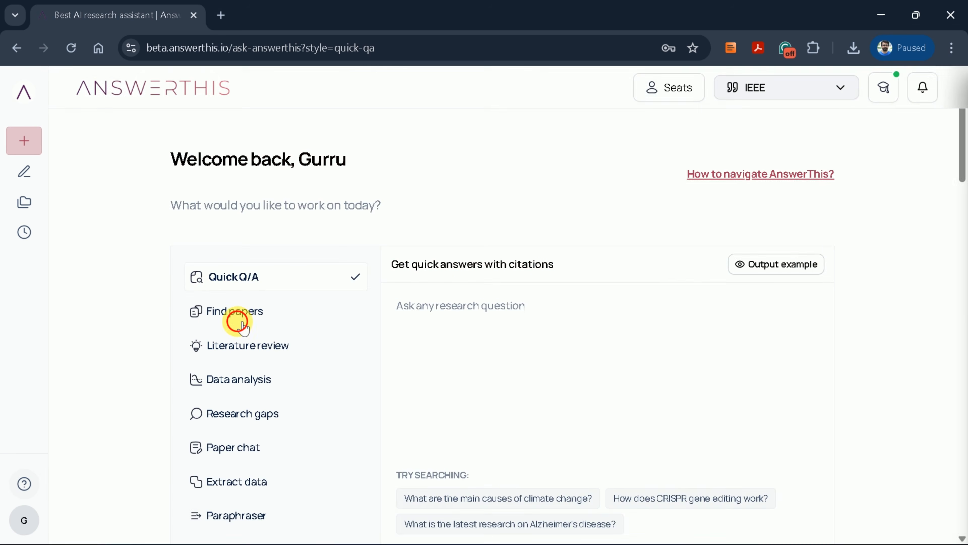
# Step: Enter "Systematic analysis of renewable energy policy effectiveness" as the research topic in Literature review mode
pyautogui.click(241, 321)
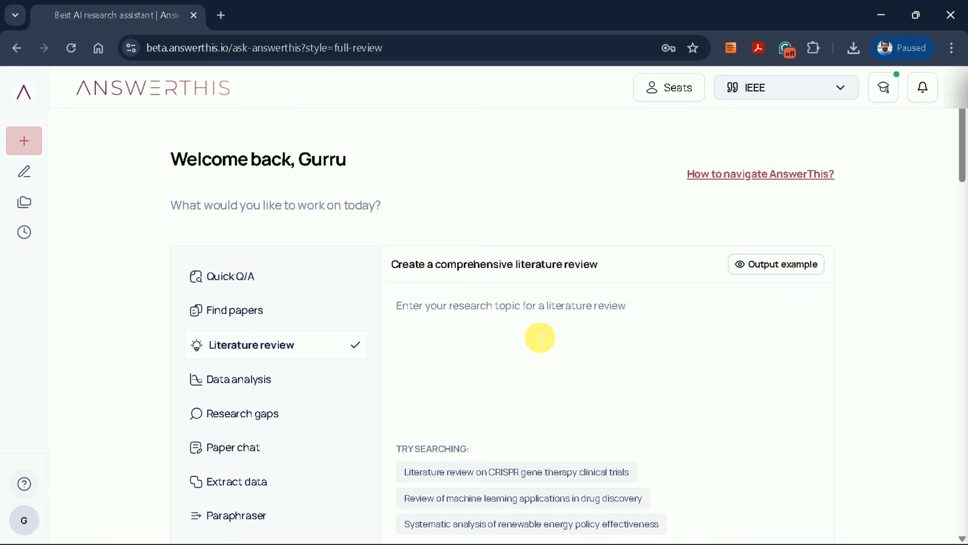
pyautogui.click(540, 329)
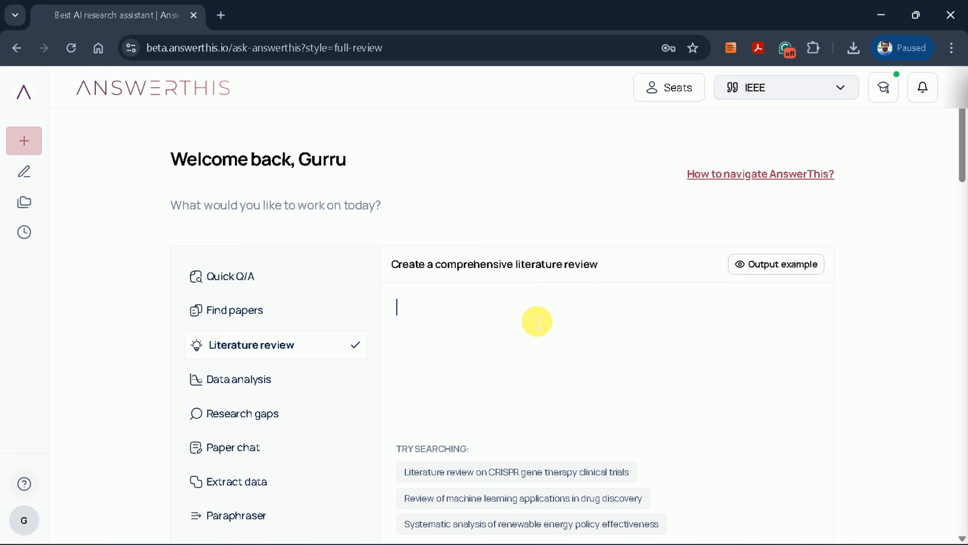
pyautogui.write('Systematic analysis of renewable energy policy effectiveness')
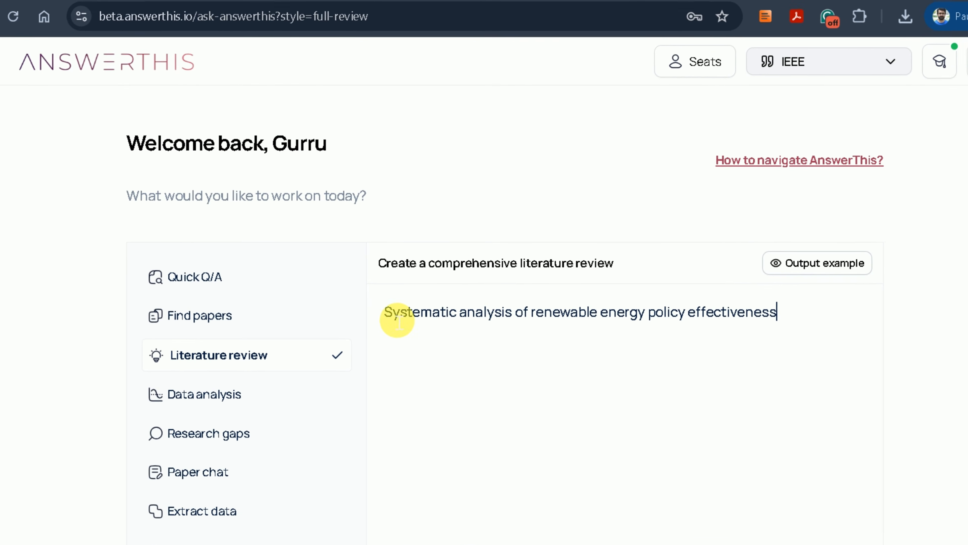
pyautogui.moveTo(385, 323); pyautogui.dragTo(789, 312)
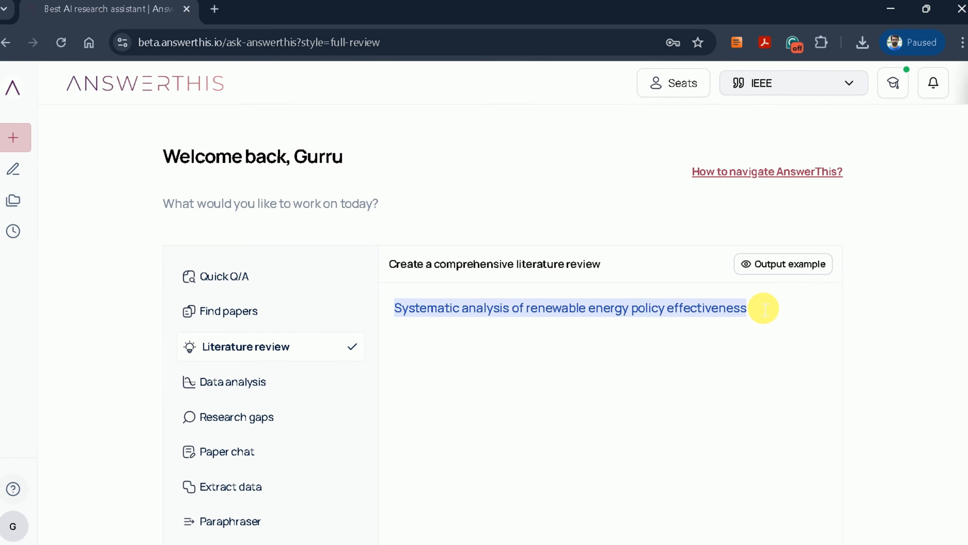
pyautogui.click(764, 308)
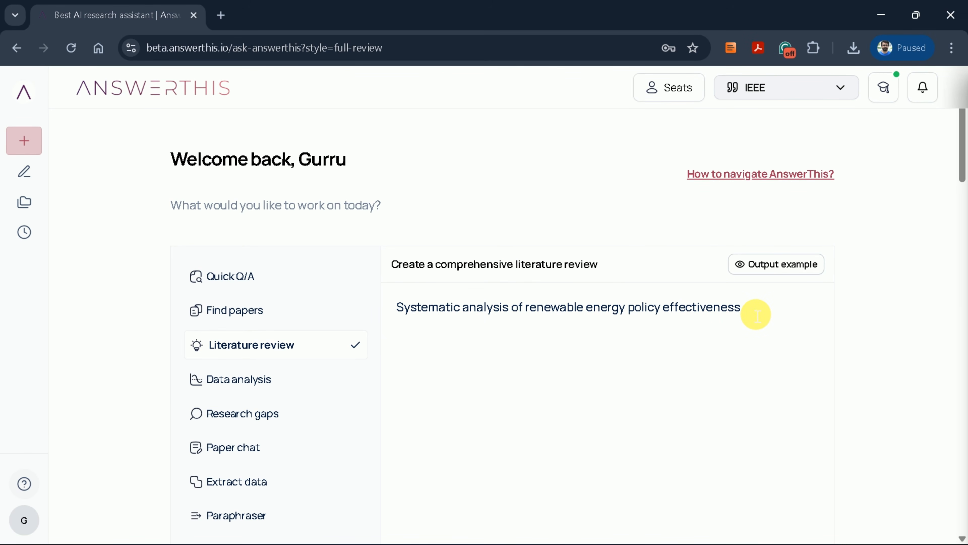
# Step: Select both Papers and Internet as sources for the literature review
pyautogui.scroll(-2, 756, 314)
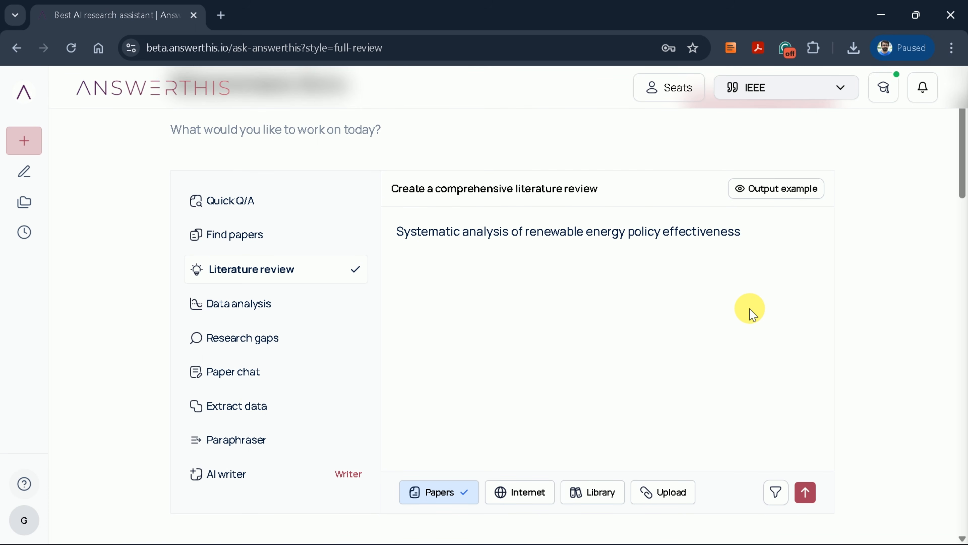
pyautogui.click(450, 505)
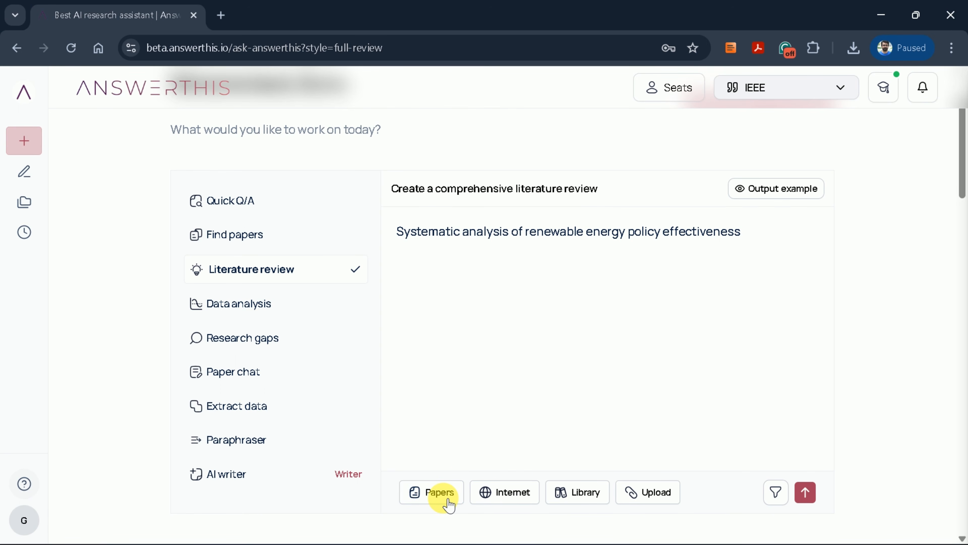
pyautogui.click(450, 505)
pyautogui.scroll(-2, 444, 496)
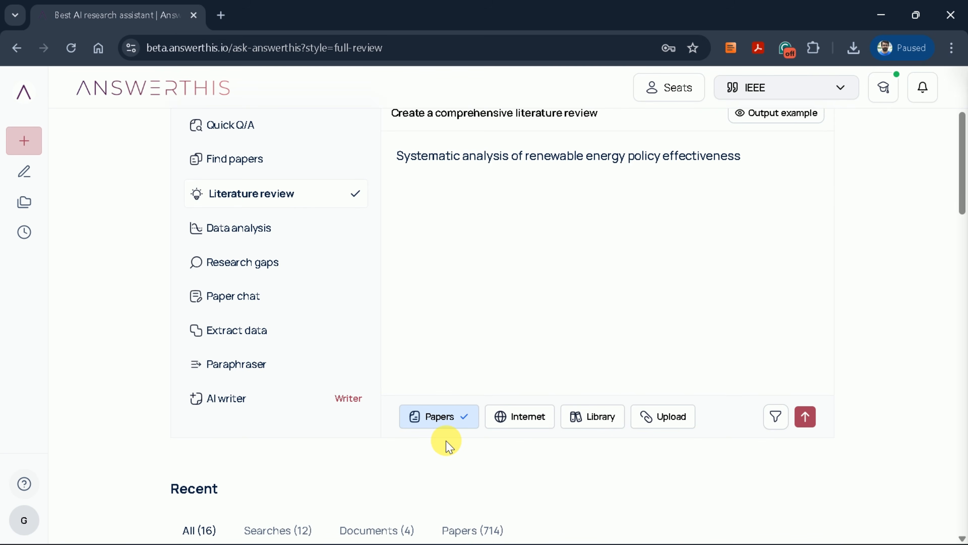
pyautogui.scroll(2, 449, 447)
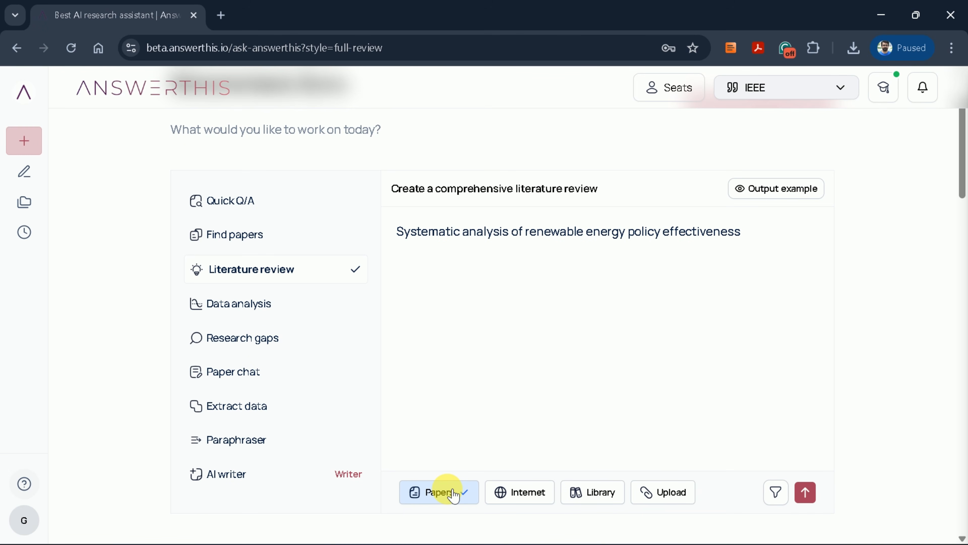
pyautogui.click(516, 494)
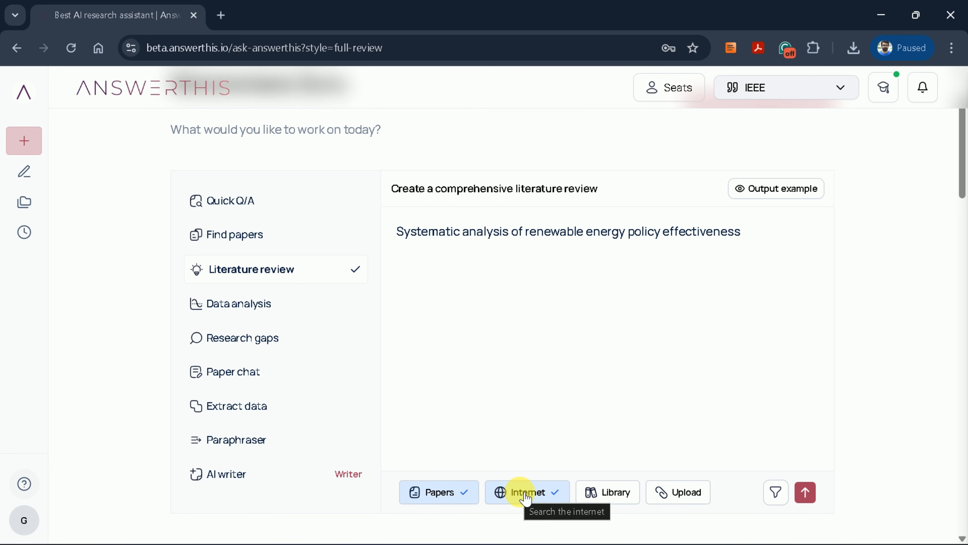
# Step: Check the library source choices without selecting a library, and look at the upload option
pyautogui.click(611, 497)
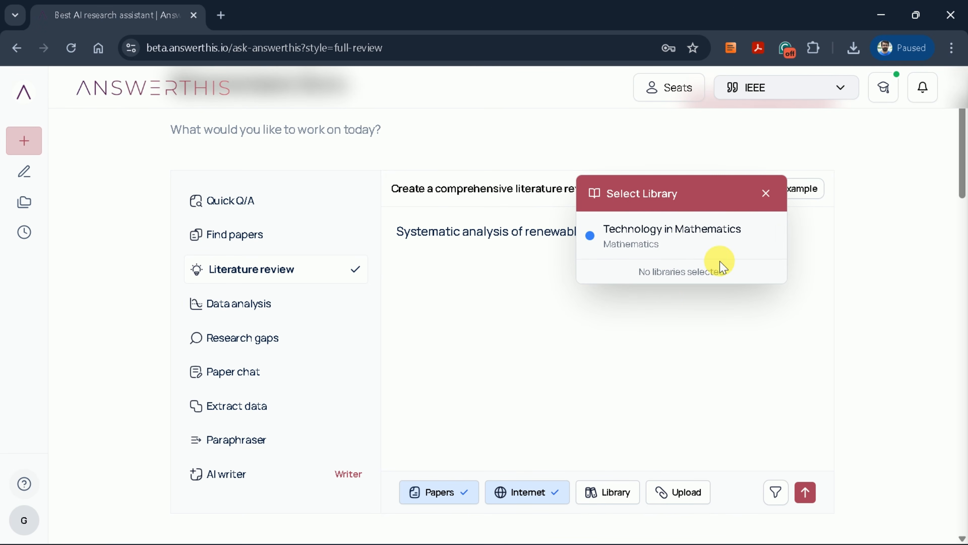
pyautogui.click(766, 193)
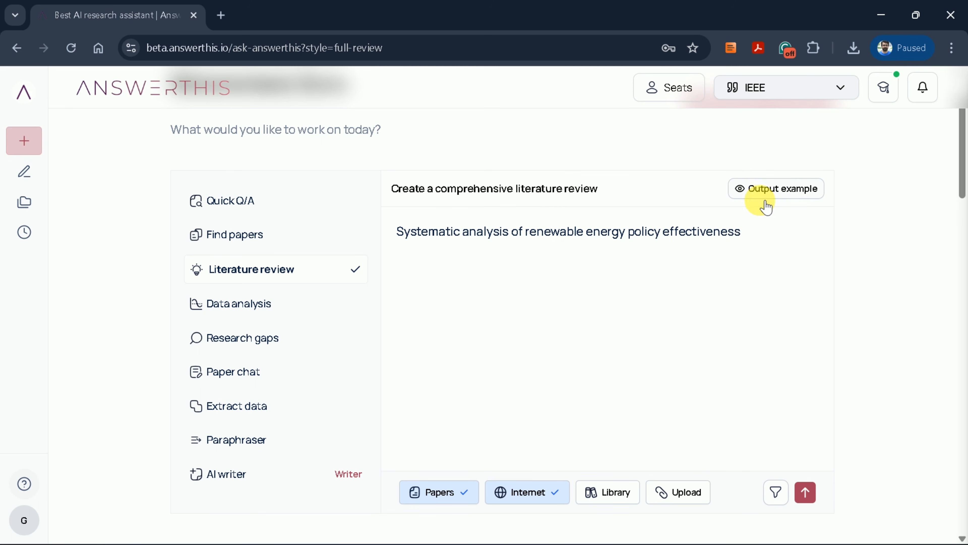
pyautogui.click(686, 493)
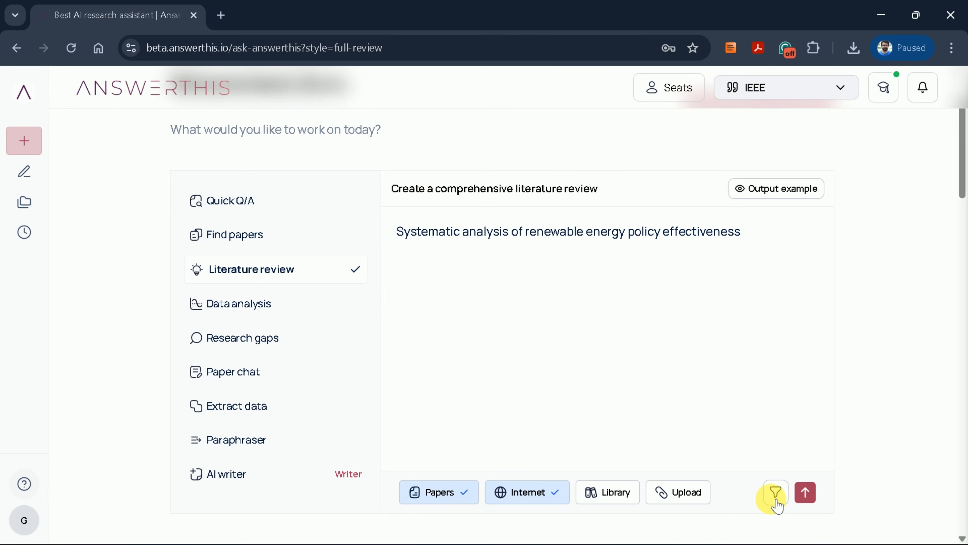
# Step: In the research paper filter, set the literature review to 5 main sections and 3 subpoints per section
pyautogui.click(777, 499)
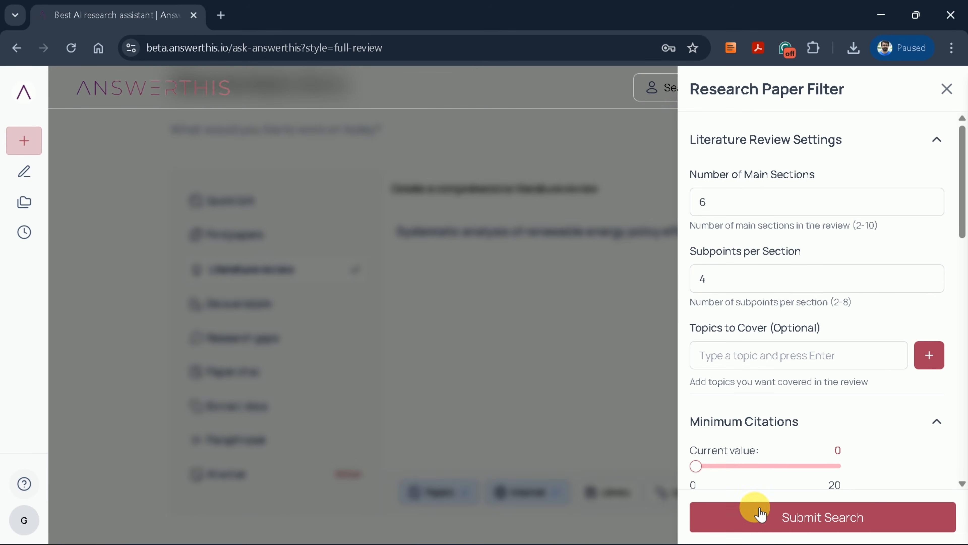
pyautogui.scroll(-10, 818, 290)
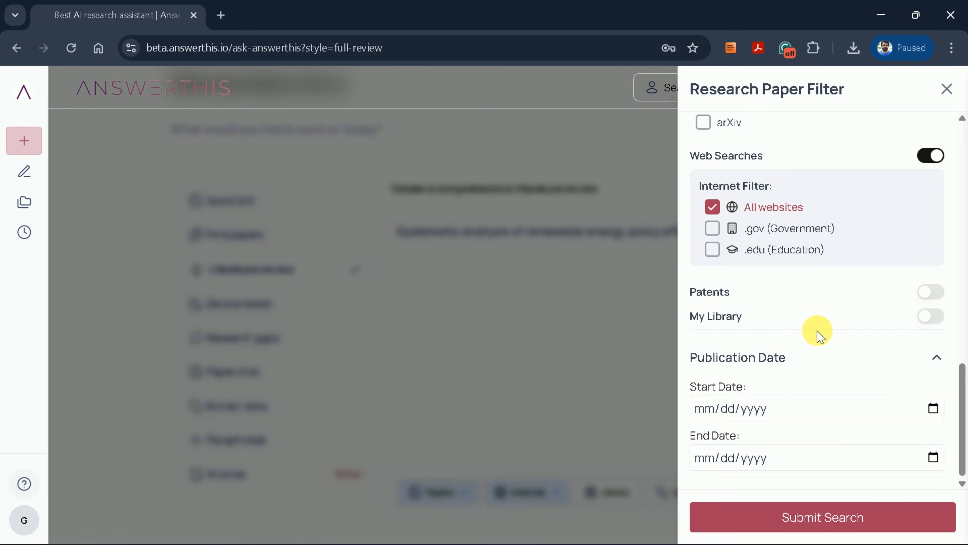
pyautogui.scroll(10, 818, 332)
pyautogui.click(727, 206)
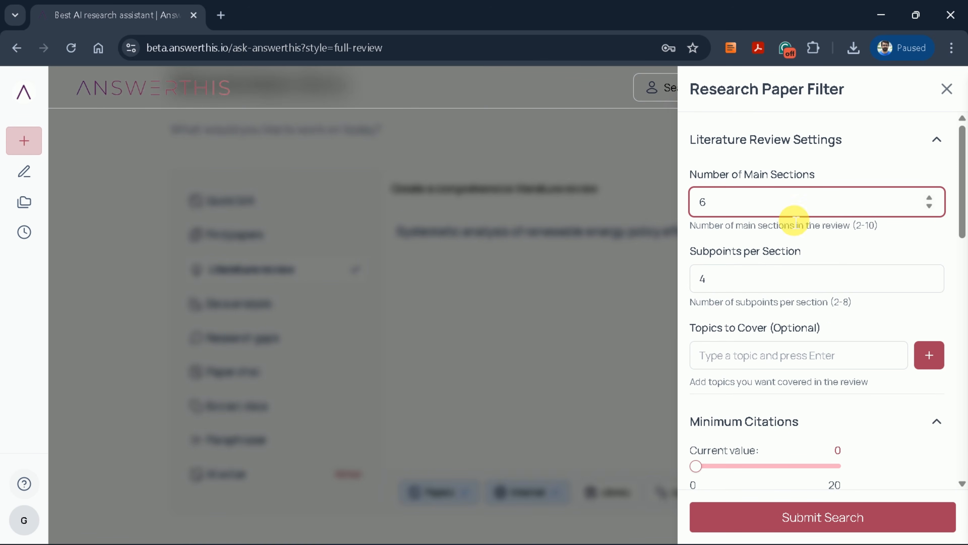
pyautogui.click(929, 206)
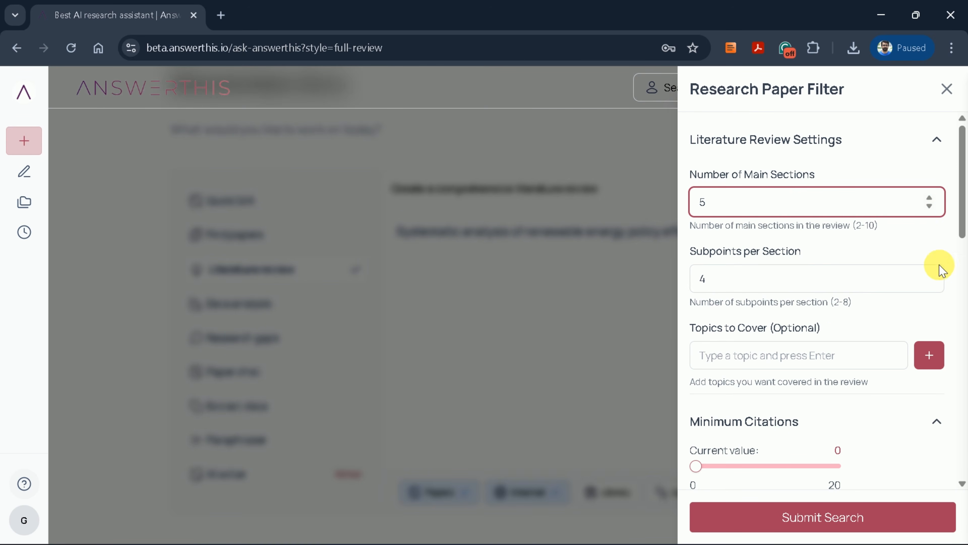
pyautogui.click(930, 283)
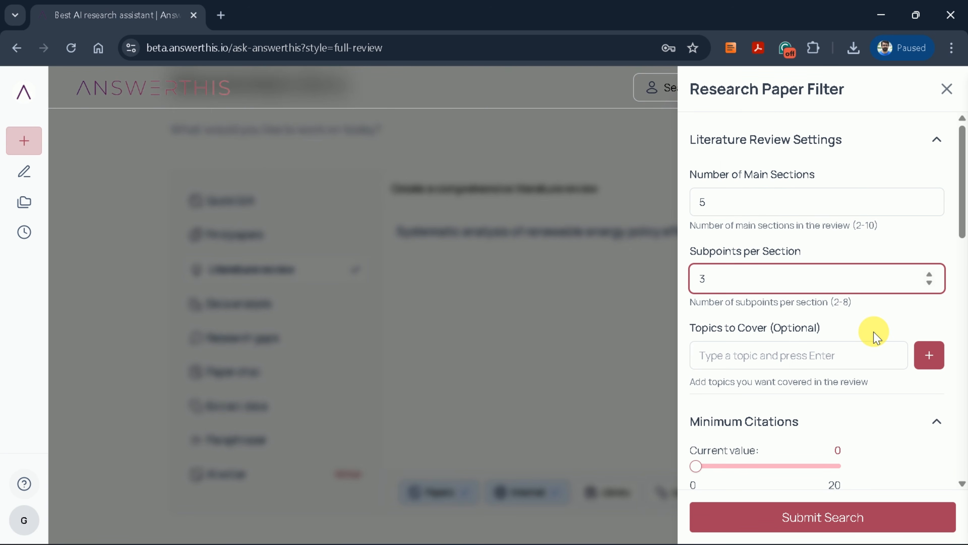
# Step: Set the minimum citations filter to 10, with journal quality at All
pyautogui.scroll(-2, 875, 336)
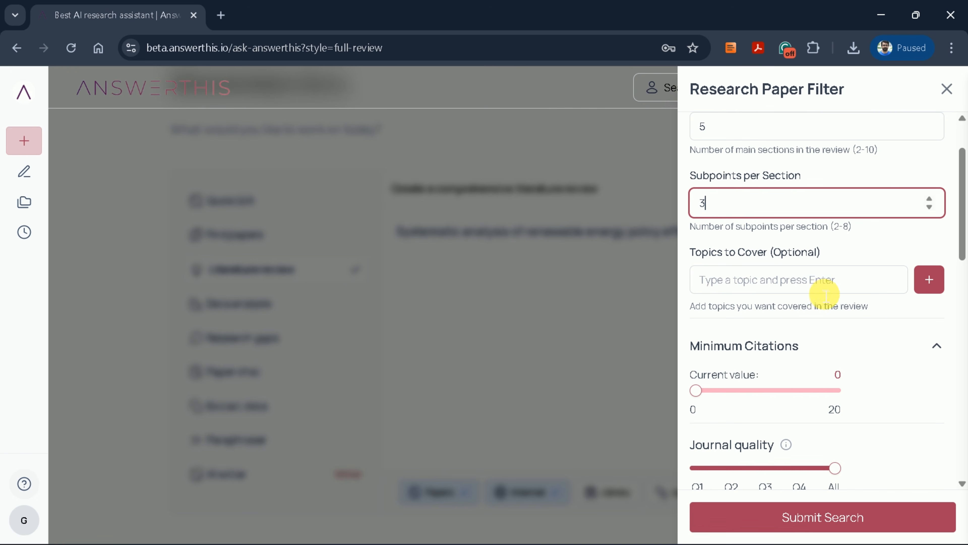
pyautogui.scroll(-2, 820, 296)
pyautogui.click(722, 315)
pyautogui.moveTo(718, 315); pyautogui.dragTo(766, 318)
pyautogui.scroll(-2, 820, 351)
pyautogui.moveTo(832, 317)
pyautogui.mouseDown()
pyautogui.moveTo(776, 317)
pyautogui.moveTo(842, 324)
pyautogui.mouseUp()
# Step: Include Journal Articles, Review Articles, Preprints, and Books & Chapters as publication types in the filter
pyautogui.scroll(-2, 841, 340)
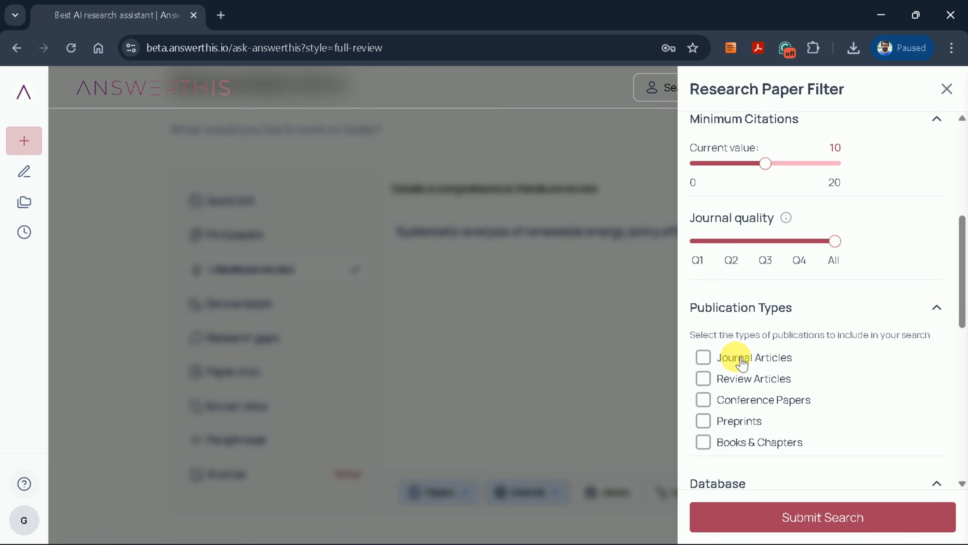
pyautogui.click(703, 358)
pyautogui.click(703, 378)
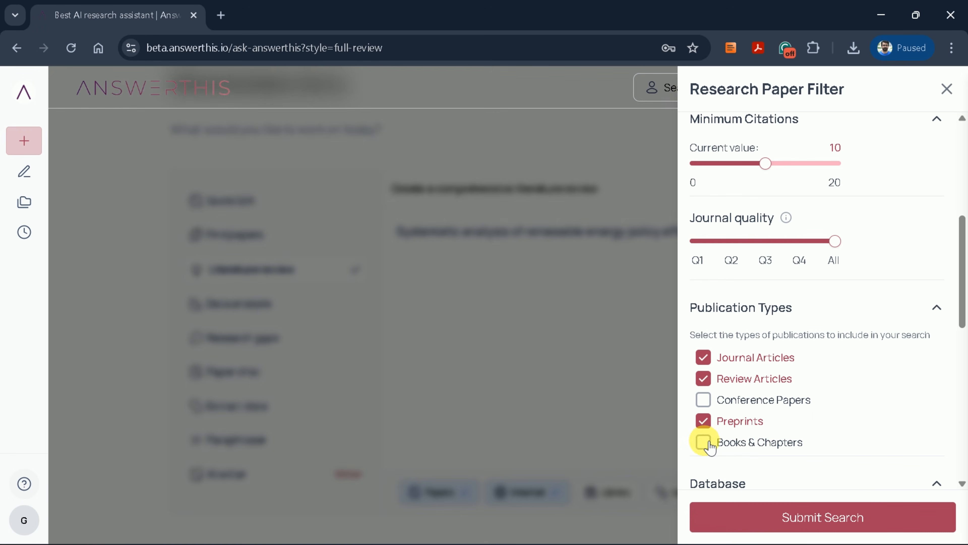
pyautogui.click(707, 443)
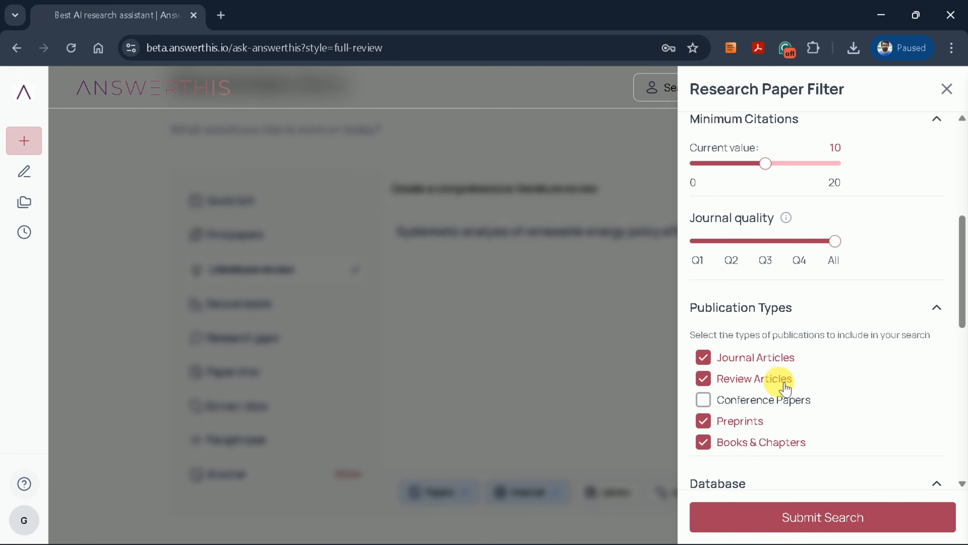
# Step: Add PubMed and arXiv to the research paper databases alongside Semantic Scholar and OpenAlex
pyautogui.scroll(-5, 782, 381)
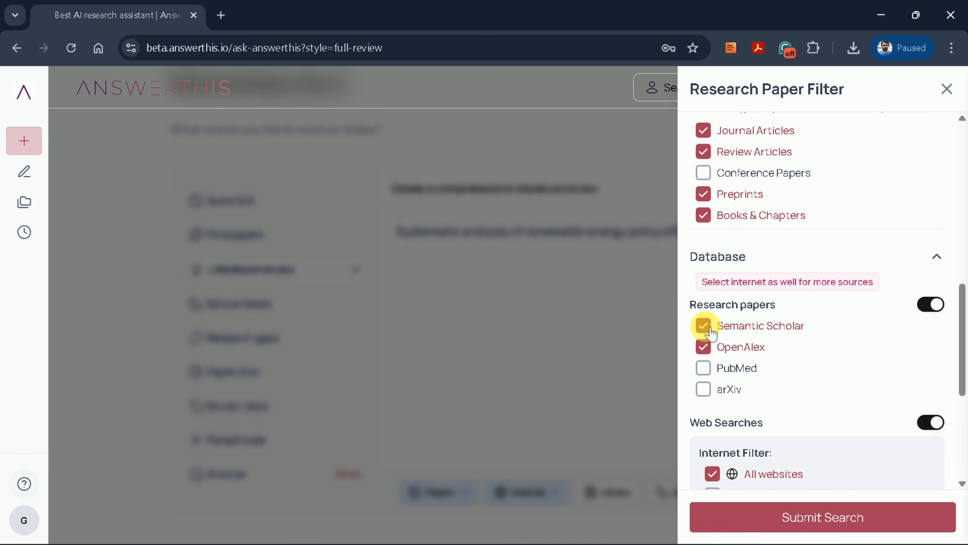
pyautogui.click(704, 369)
pyautogui.click(704, 389)
# Step: Limit the publication dates to 01/01/2010 through 01/01/2026 and submit the literature review search
pyautogui.scroll(-4, 736, 368)
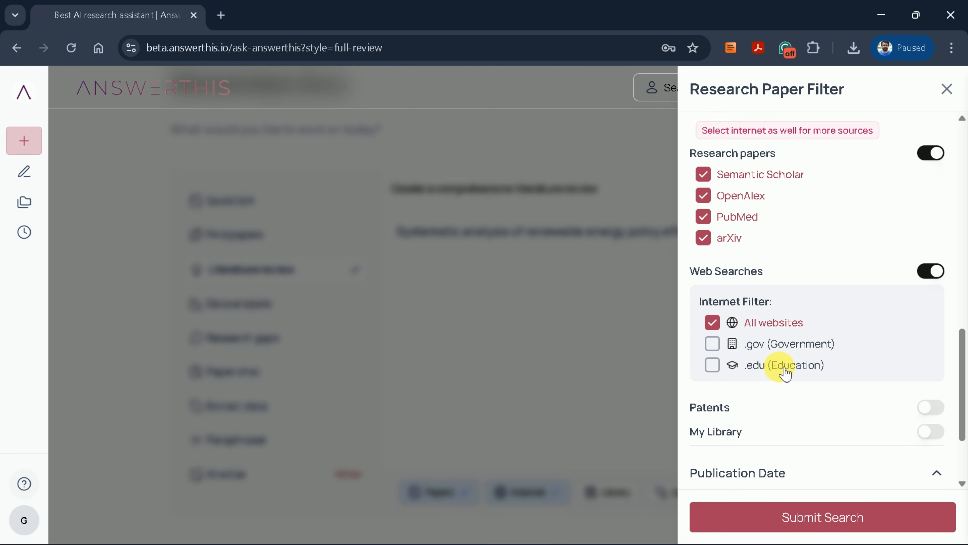
pyautogui.scroll(-3, 785, 372)
pyautogui.click(720, 408)
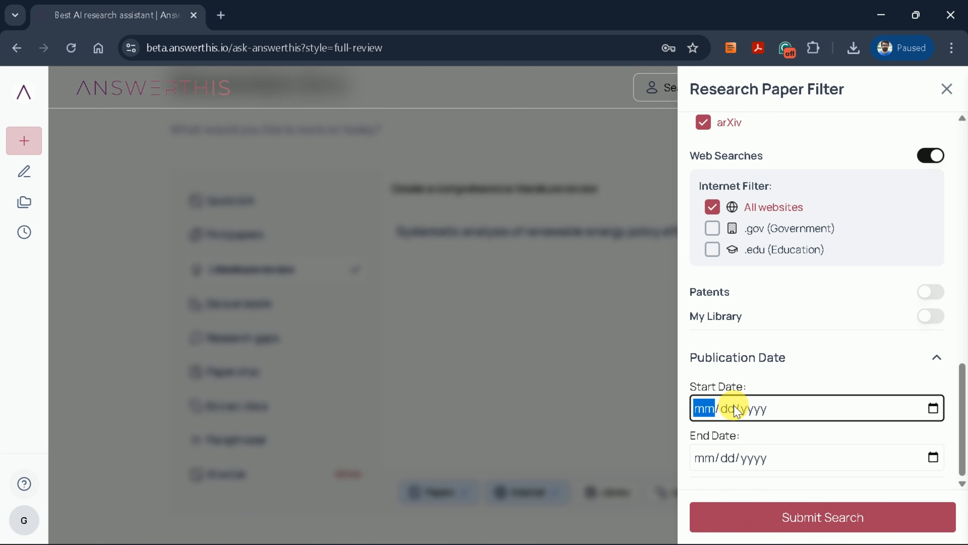
pyautogui.write('0101')
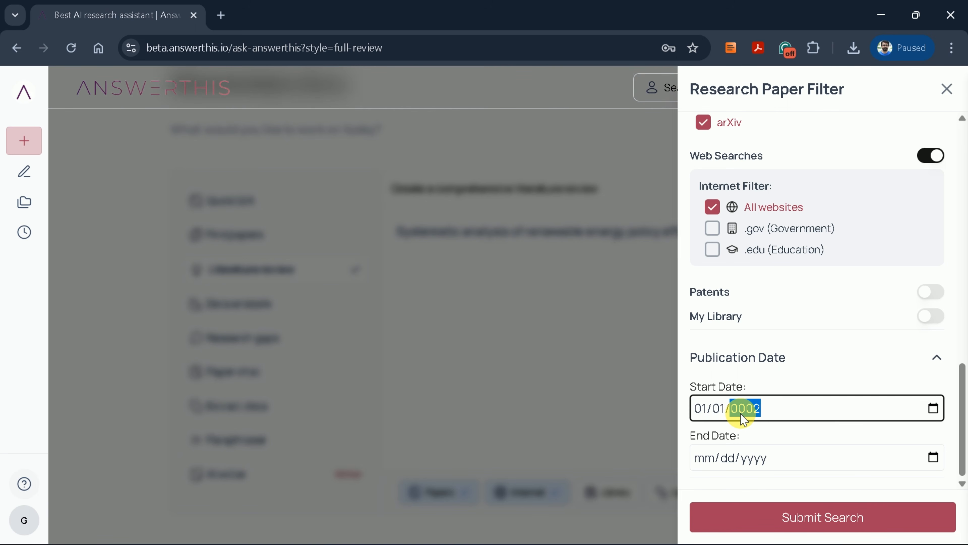
pyautogui.click(730, 460)
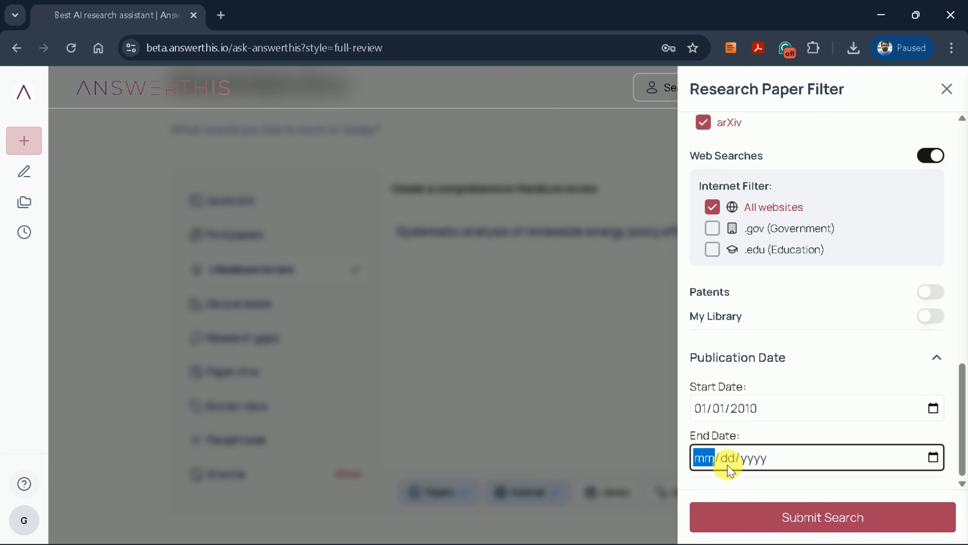
pyautogui.write('0101')
pyautogui.click(734, 460)
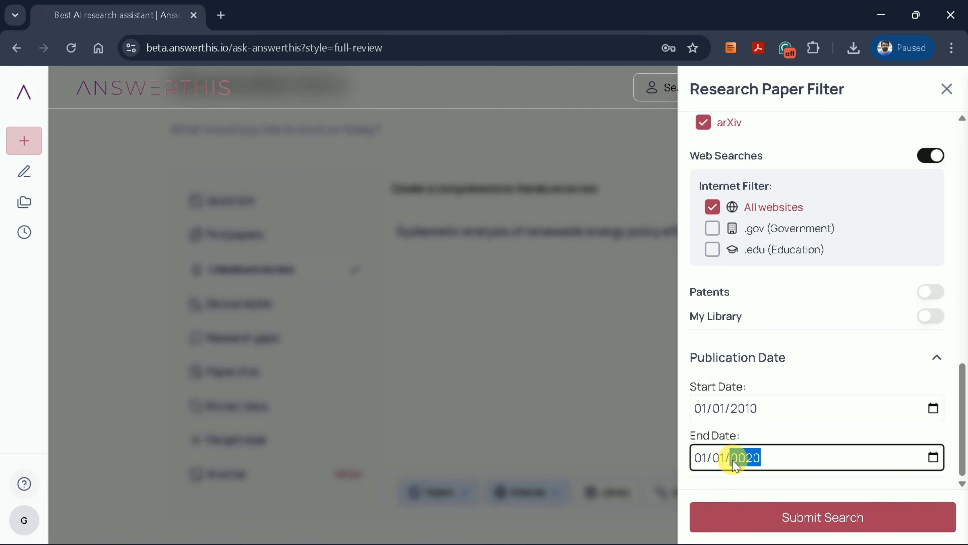
pyautogui.click(888, 437)
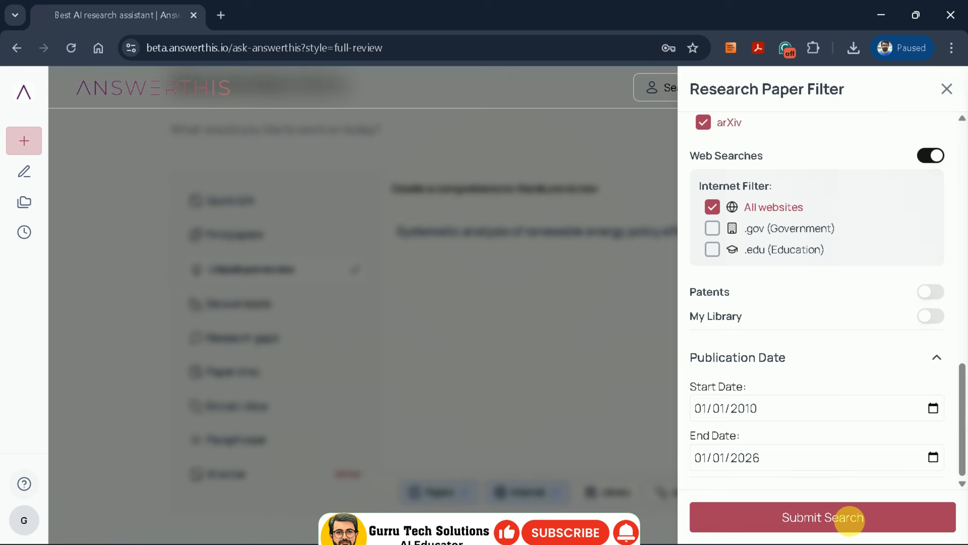
pyautogui.click(829, 516)
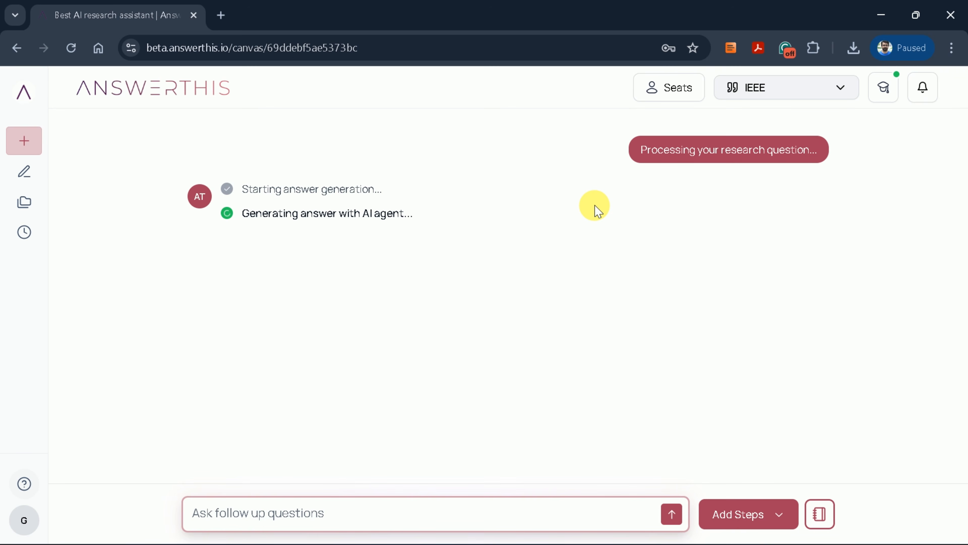
# Step: Examine the number of sources found and the partial response while the literature review is being generated
pyautogui.moveTo(667, 145); pyautogui.dragTo(694, 148)
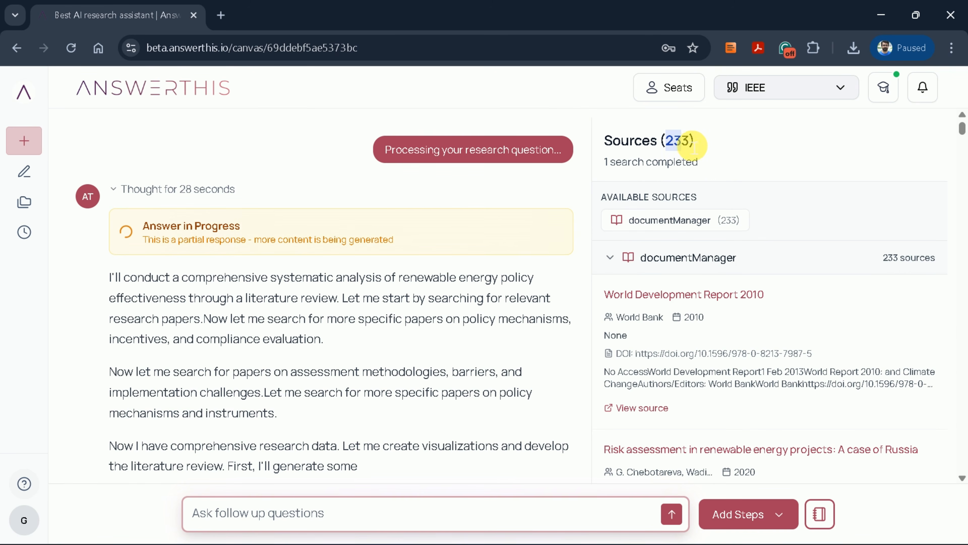
pyautogui.click(697, 153)
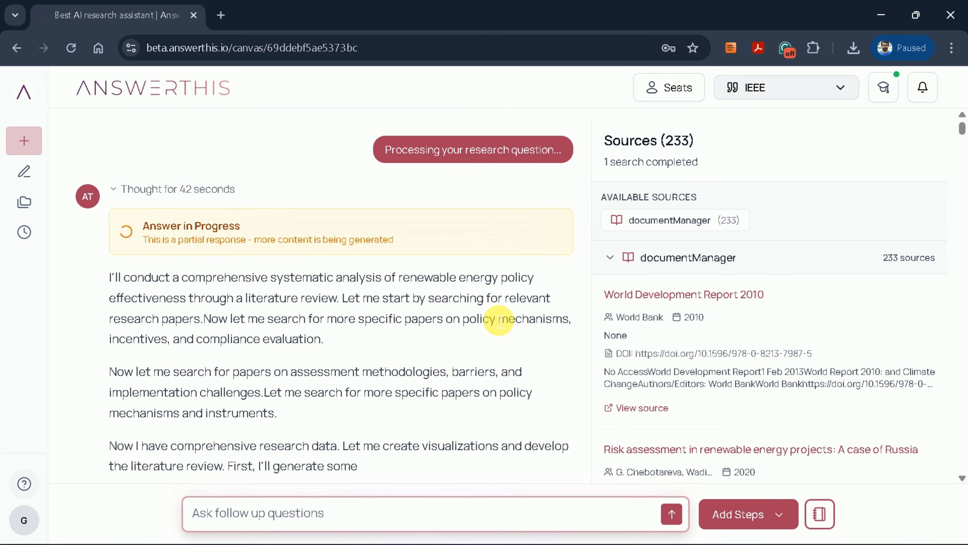
pyautogui.scroll(-1, 499, 321)
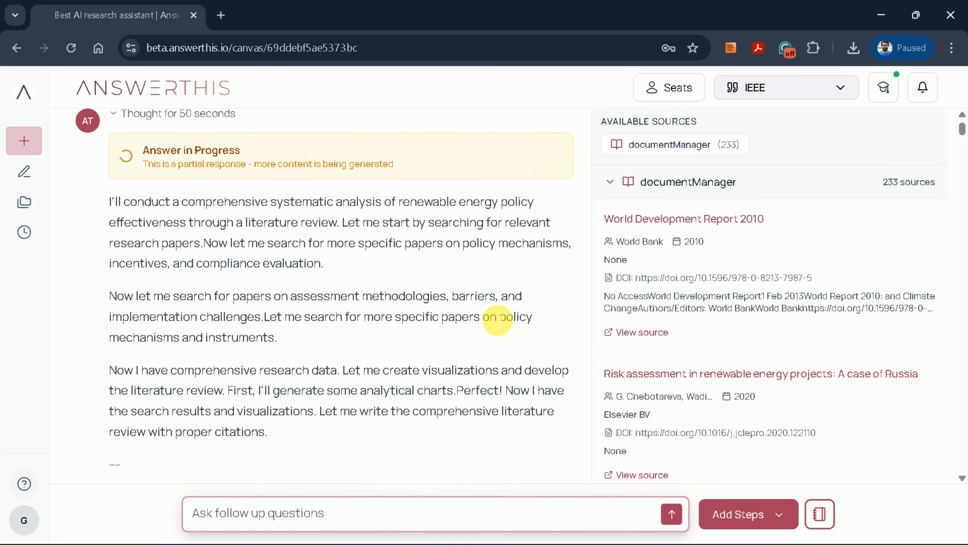
pyautogui.scroll(-1, 471, 325)
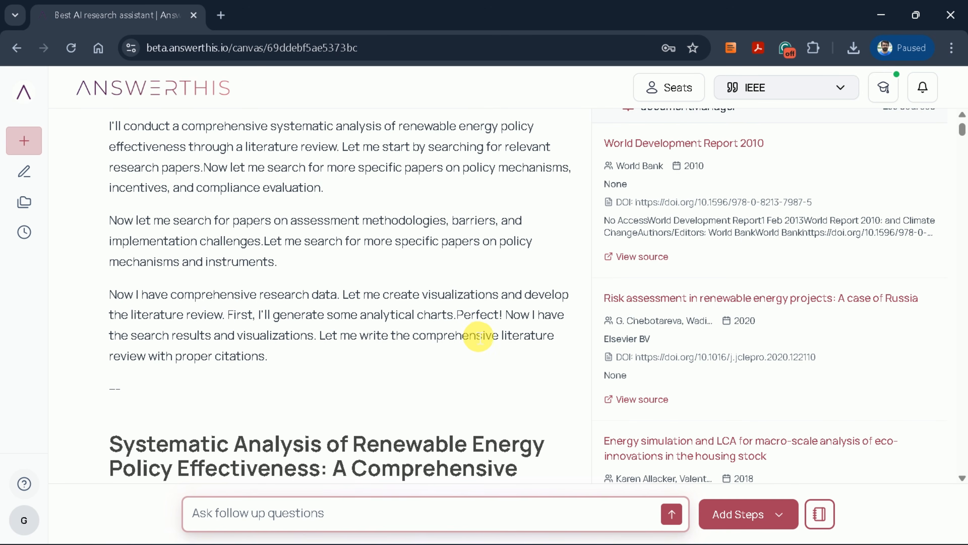
pyautogui.scroll(2, 478, 335)
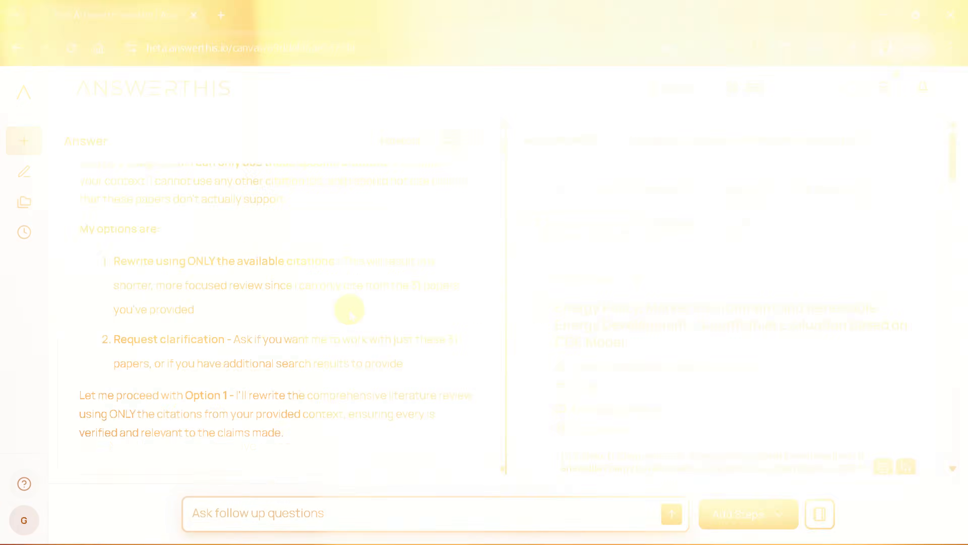
# Step: Read the opening of the finished review and open citations [1] and [2] in the introduction to inspect their source details
pyautogui.scroll(-1, 349, 309)
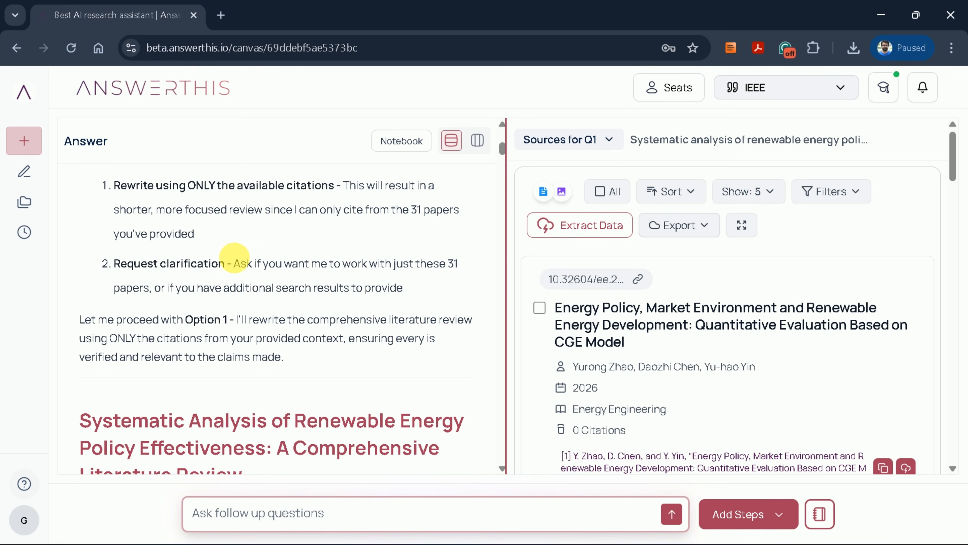
pyautogui.scroll(-4, 234, 258)
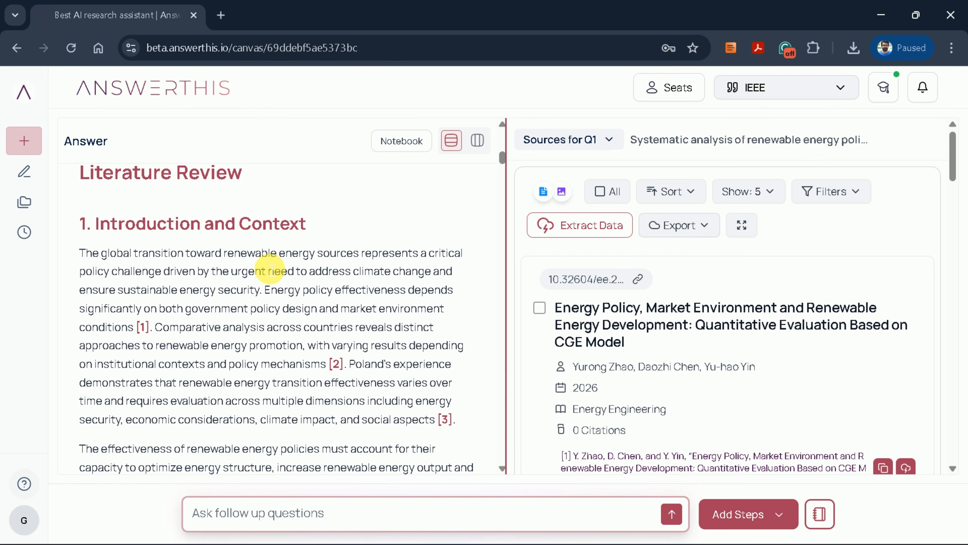
pyautogui.scroll(2, 269, 263)
pyautogui.moveTo(88, 274); pyautogui.dragTo(284, 309)
pyautogui.scroll(-2, 284, 309)
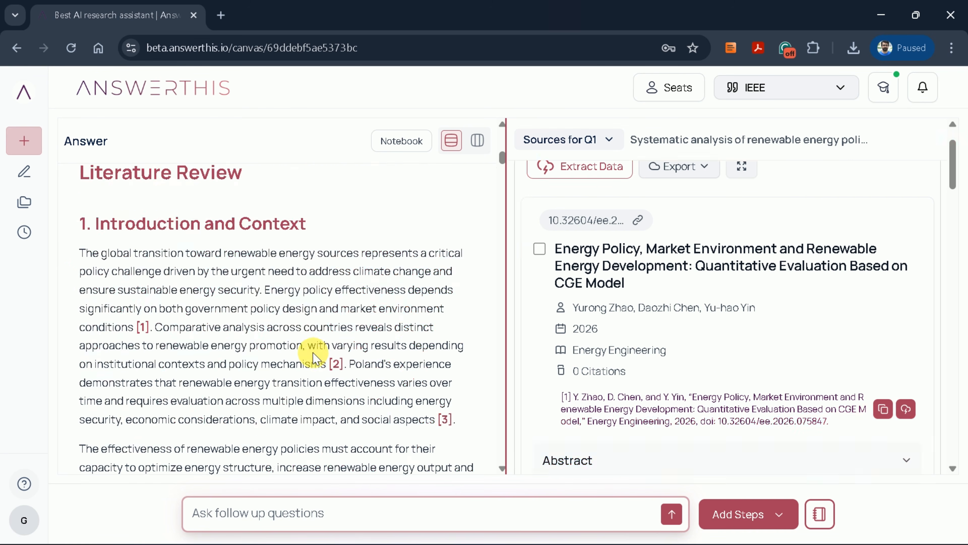
pyautogui.click(143, 328)
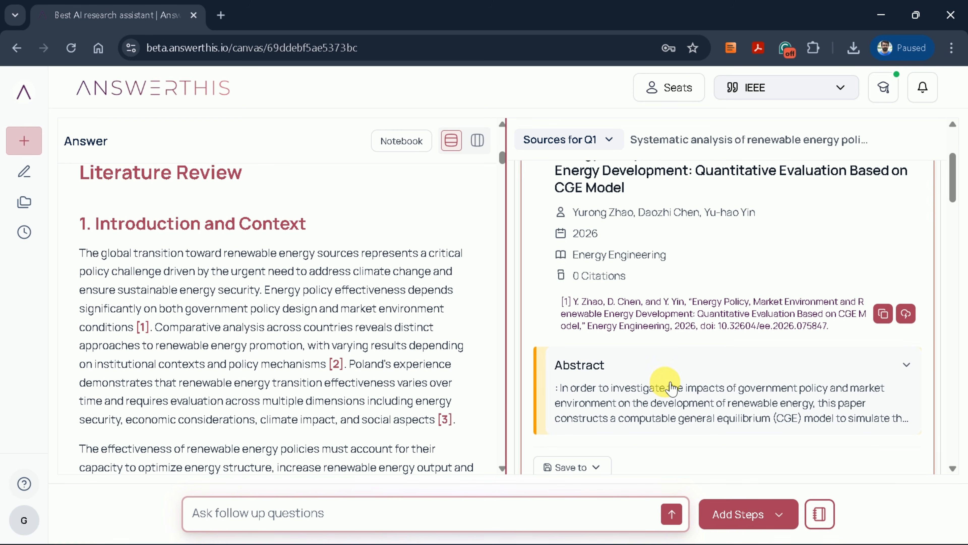
pyautogui.scroll(-2, 749, 388)
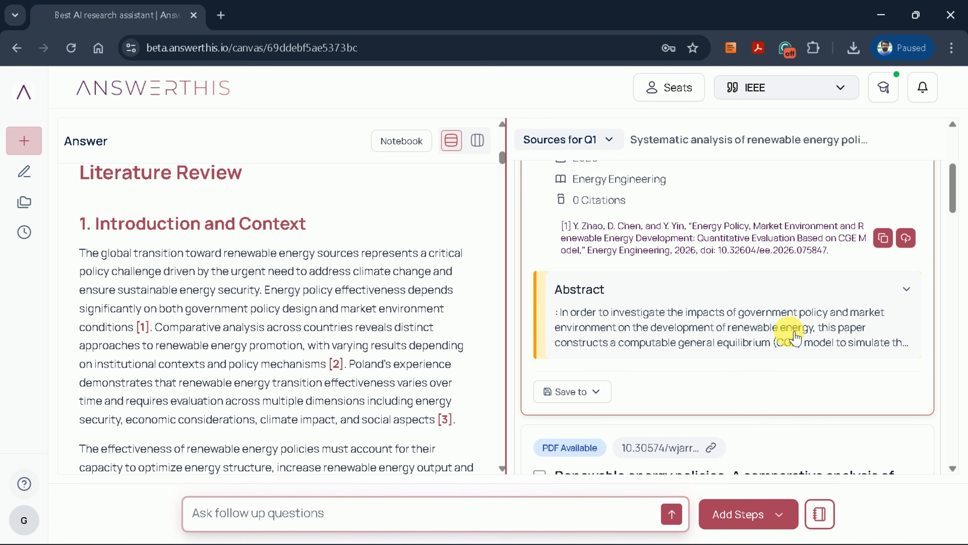
pyautogui.click(336, 366)
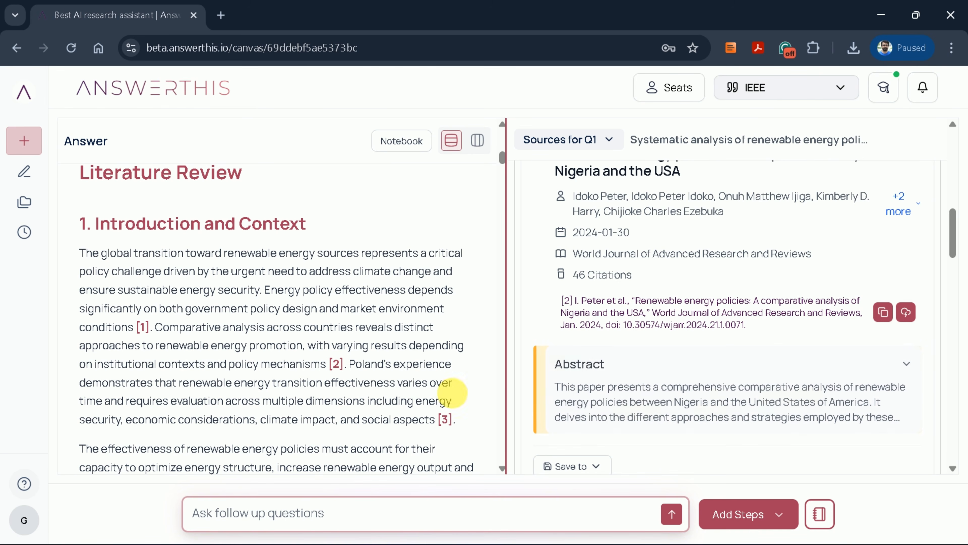
# Step: Examine the review's policy instrument and regional variation sections, and the charts under Generated Outputs
pyautogui.scroll(-10, 335, 373)
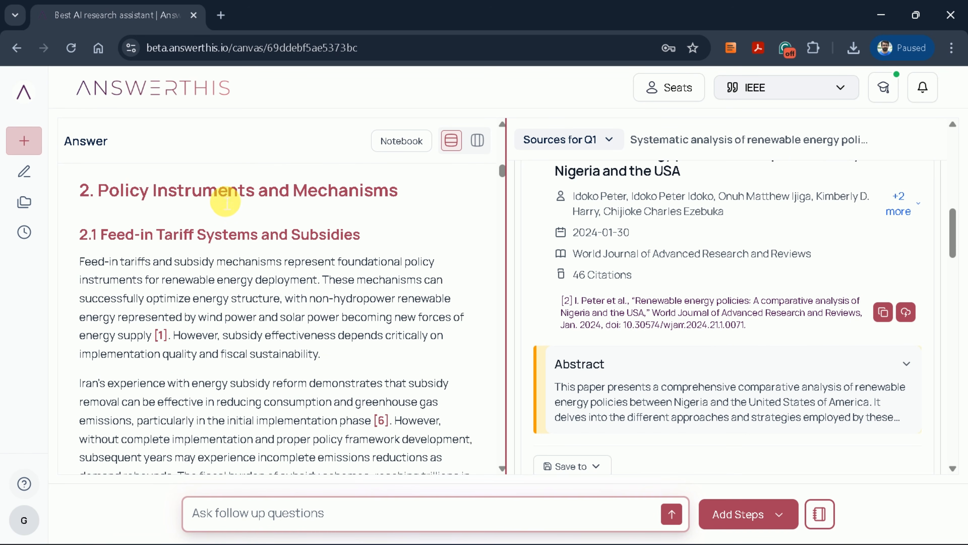
pyautogui.scroll(-10, 368, 208)
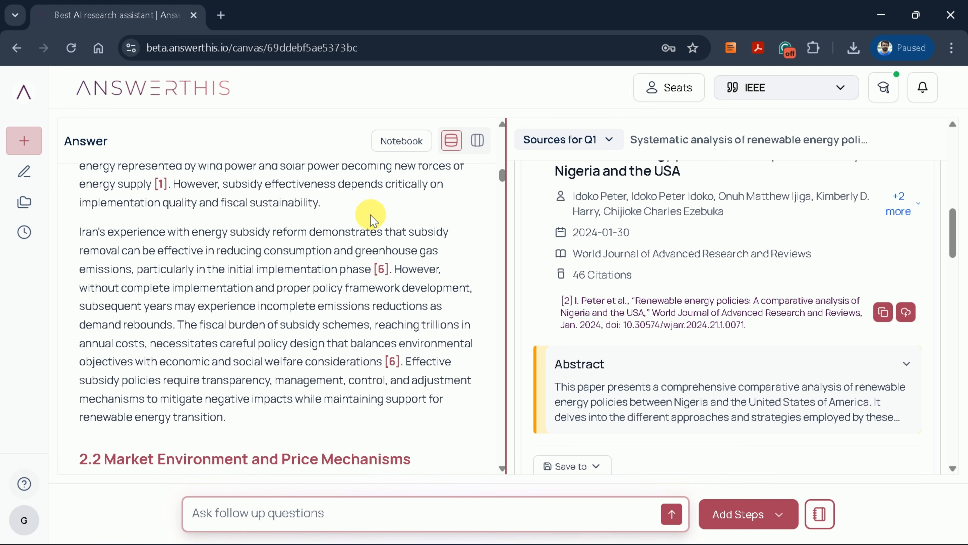
pyautogui.scroll(-10, 344, 314)
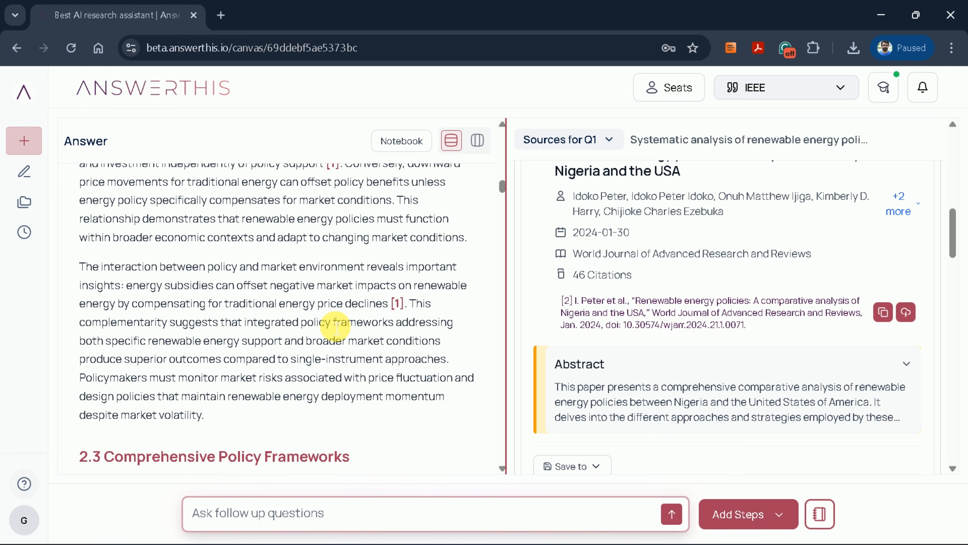
pyautogui.scroll(3, 337, 323)
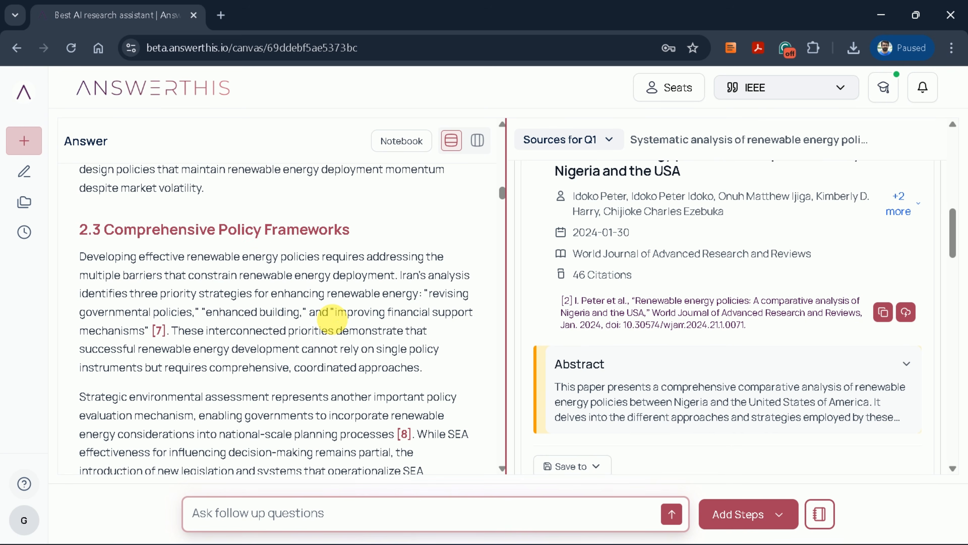
pyautogui.scroll(-10, 336, 322)
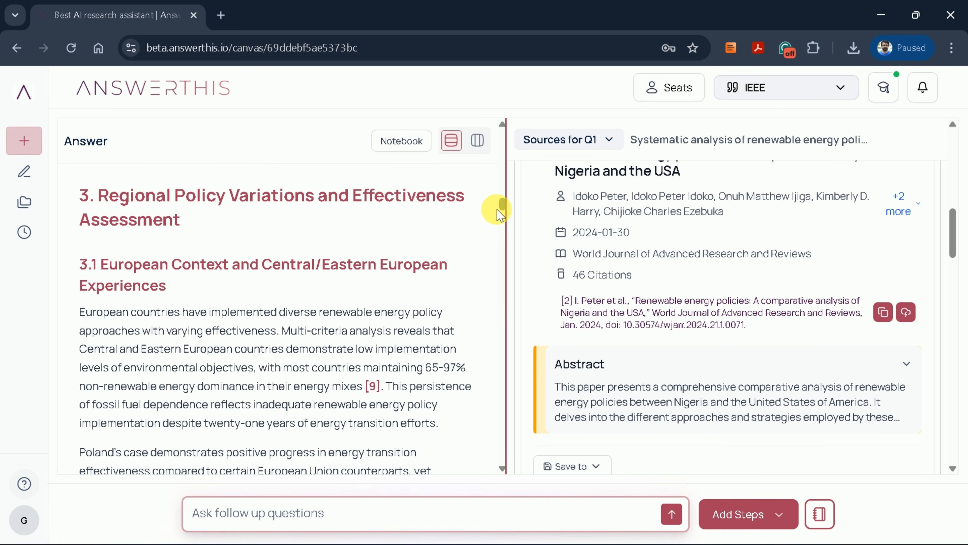
pyautogui.moveTo(502, 207); pyautogui.dragTo(503, 398)
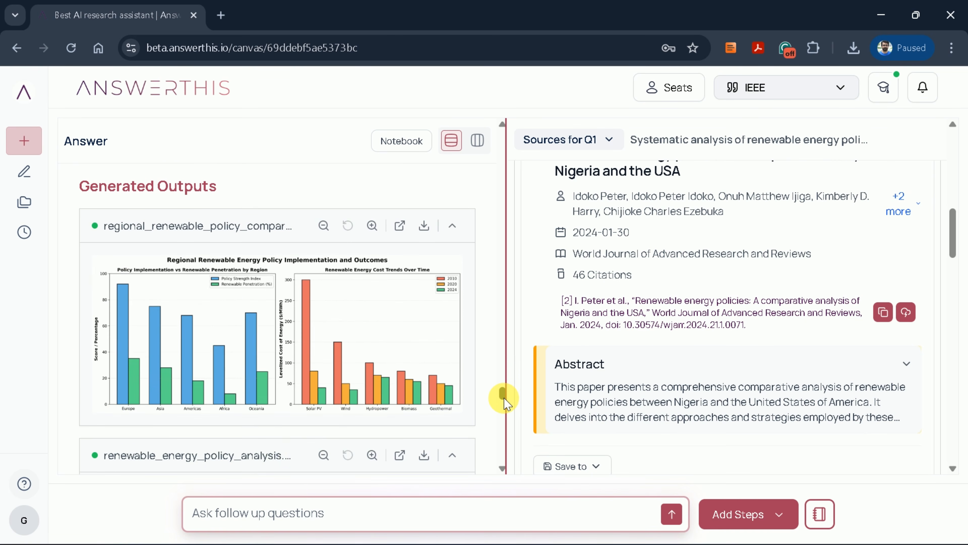
pyautogui.scroll(-5, 285, 339)
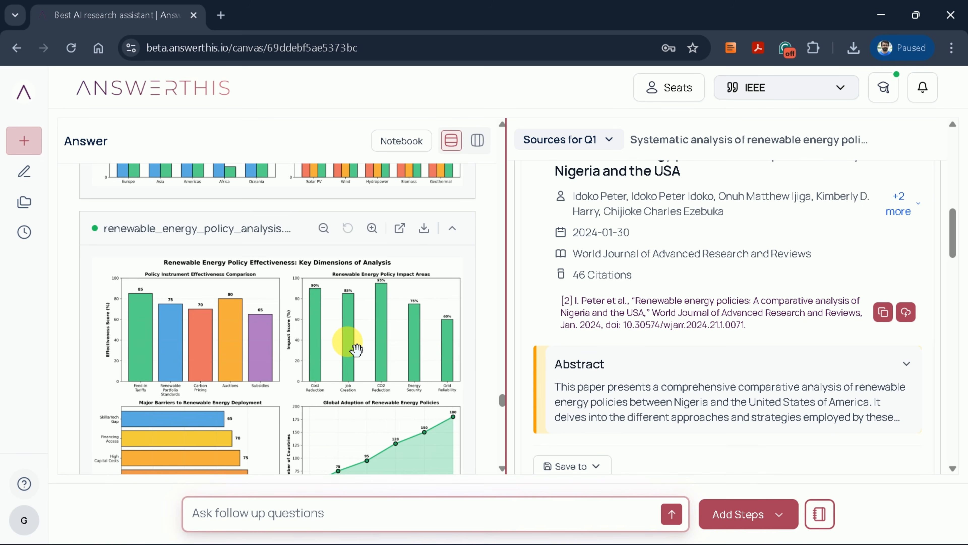
pyautogui.scroll(-5, 245, 353)
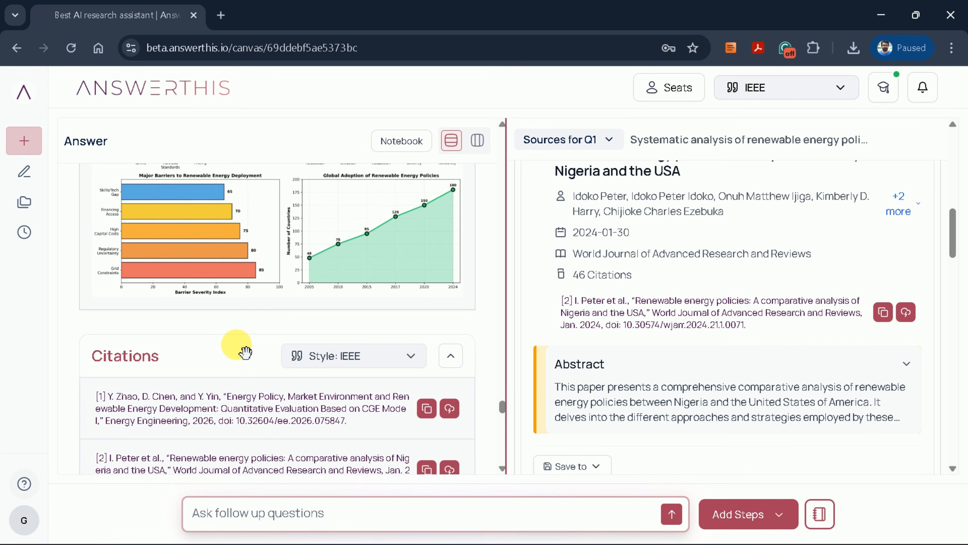
# Step: Look through the full IEEE-style citations list below the charts and return to its start
pyautogui.scroll(-3, 237, 349)
pyautogui.scroll(2, 240, 341)
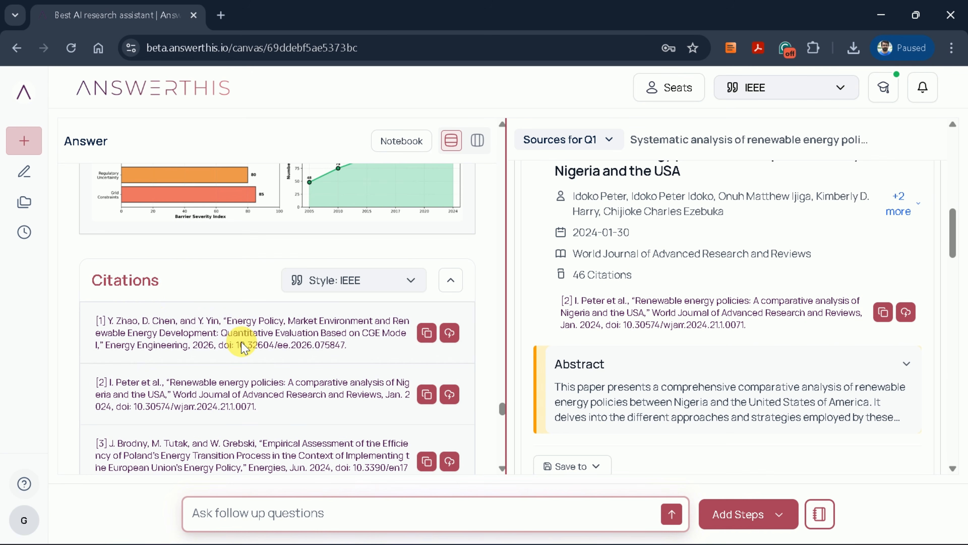
pyautogui.scroll(-10, 314, 343)
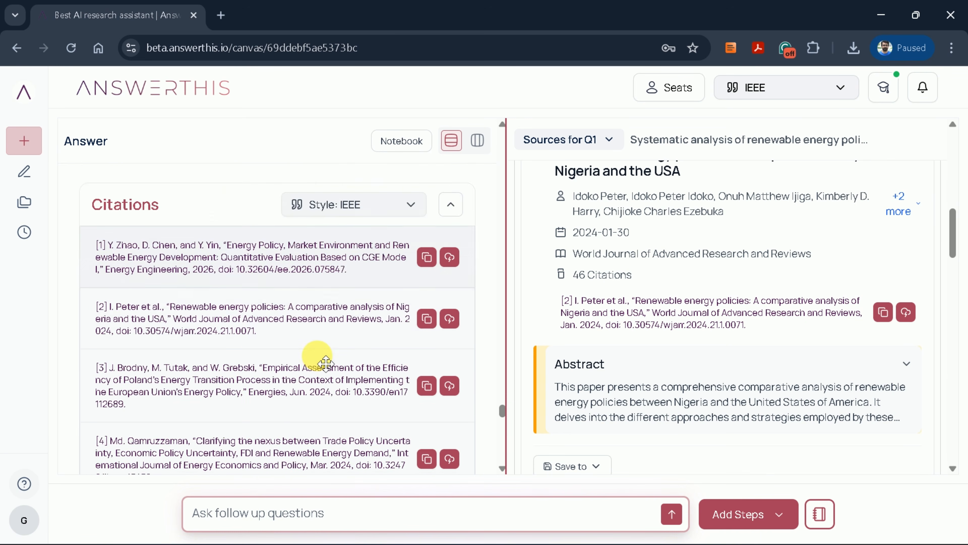
pyautogui.scroll(-20, 322, 360)
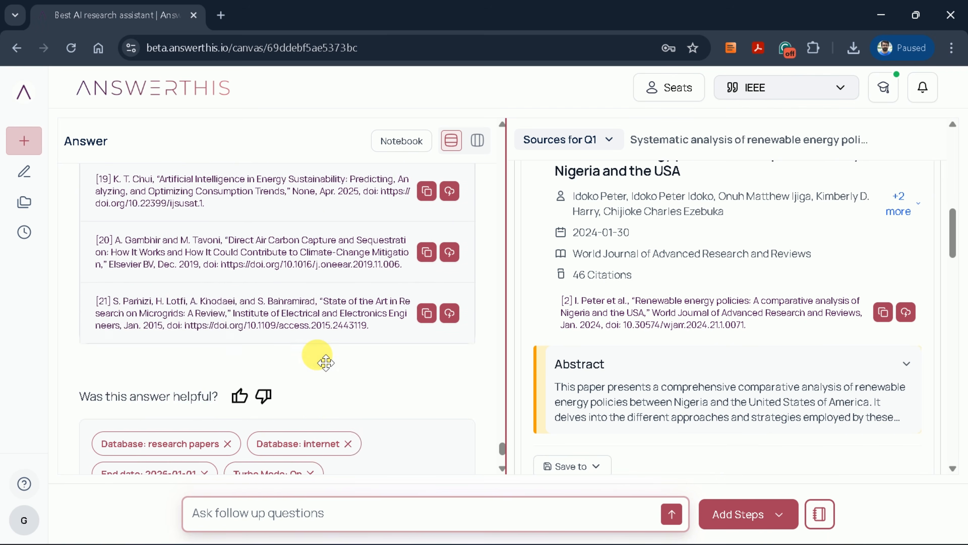
pyautogui.scroll(20, 316, 355)
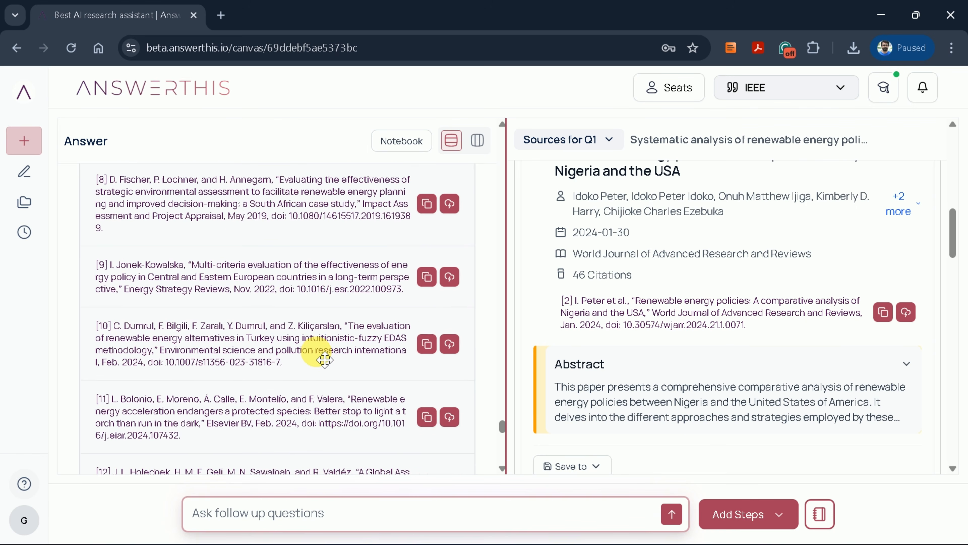
pyautogui.scroll(9, 316, 349)
pyautogui.scroll(-4, 314, 347)
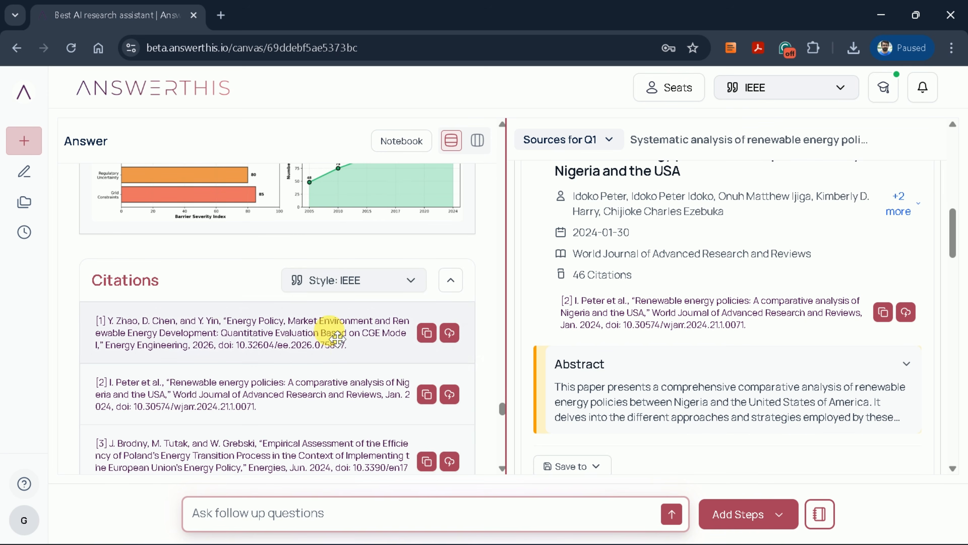
# Step: Browse the available citation styles for the review and switch the style from the popular ones to APA
pyautogui.click(358, 282)
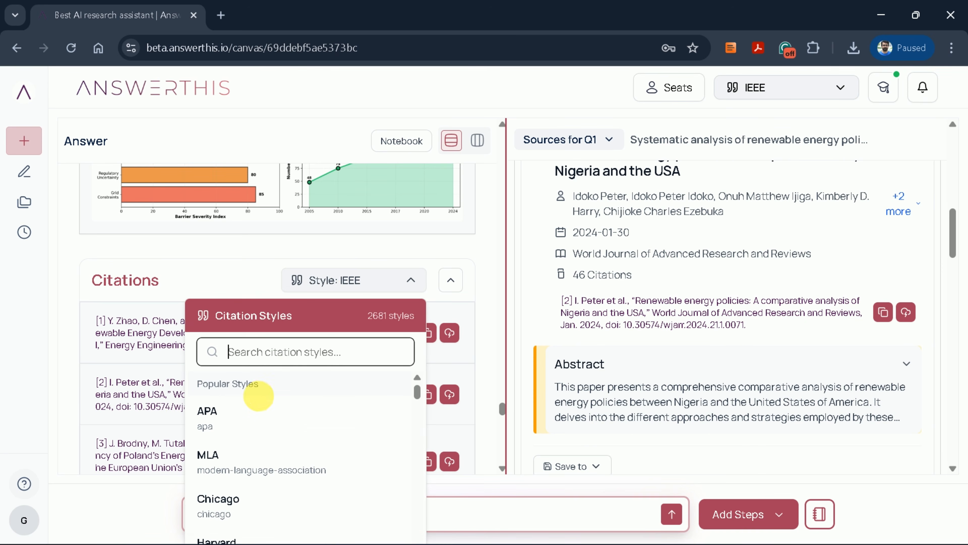
pyautogui.scroll(-2, 251, 408)
pyautogui.scroll(-12, 244, 418)
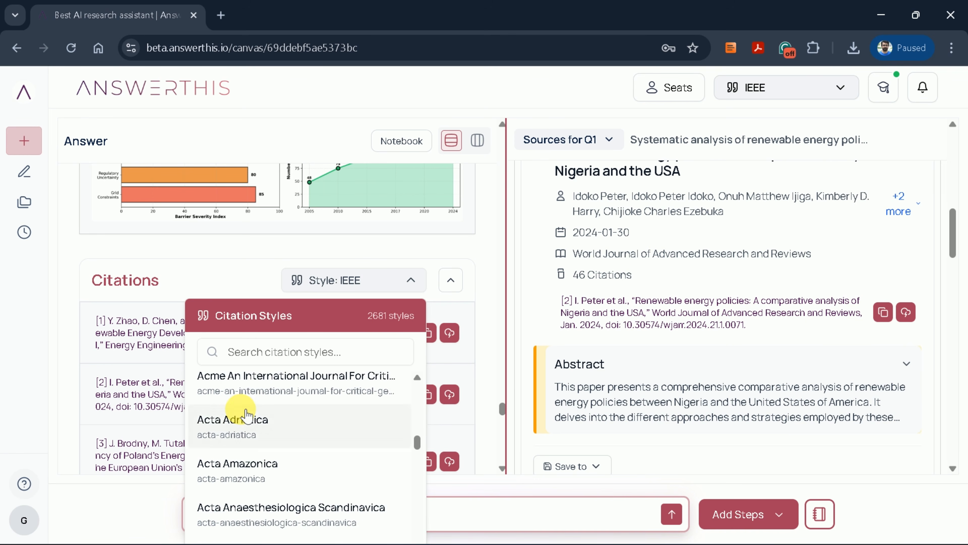
pyautogui.scroll(10, 248, 414)
pyautogui.scroll(5, 246, 412)
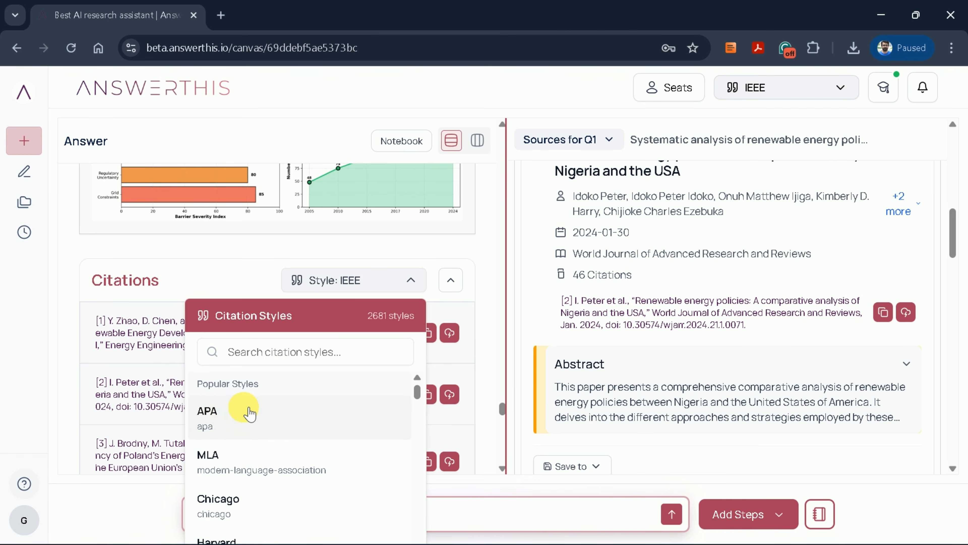
pyautogui.click(237, 418)
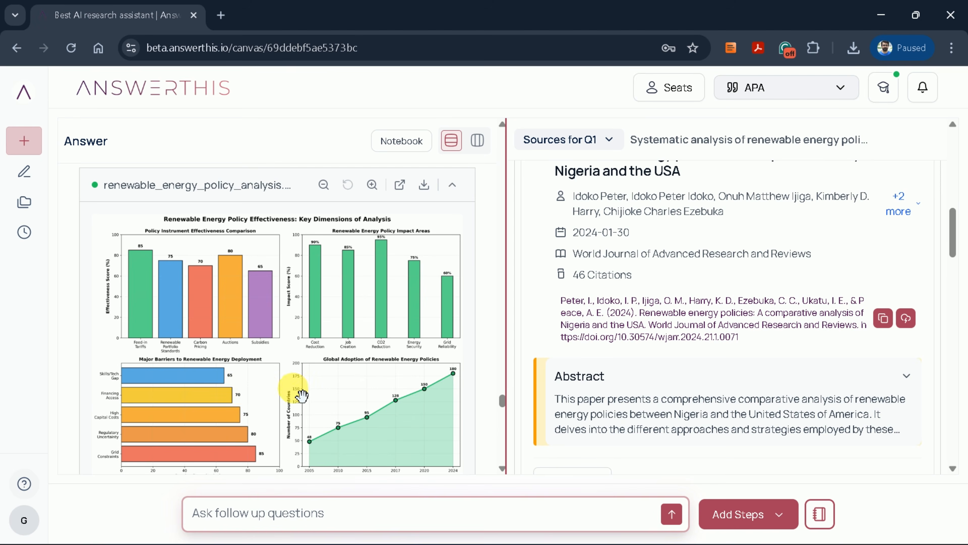
# Step: Check the APA formatting in the citations list and in the in-text citations of section 8.2 Implementation Priorities
pyautogui.scroll(-5, 300, 395)
pyautogui.scroll(1, 300, 396)
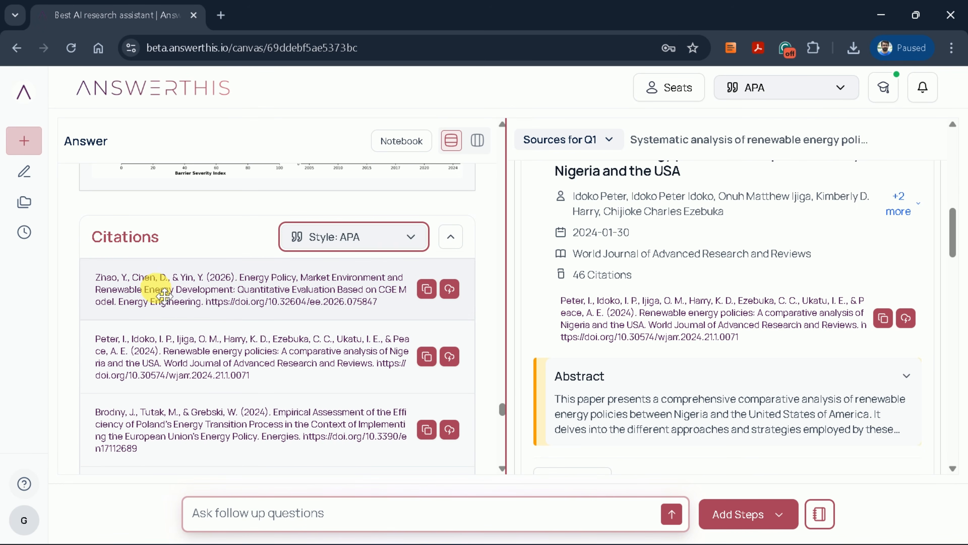
pyautogui.scroll(10, 279, 328)
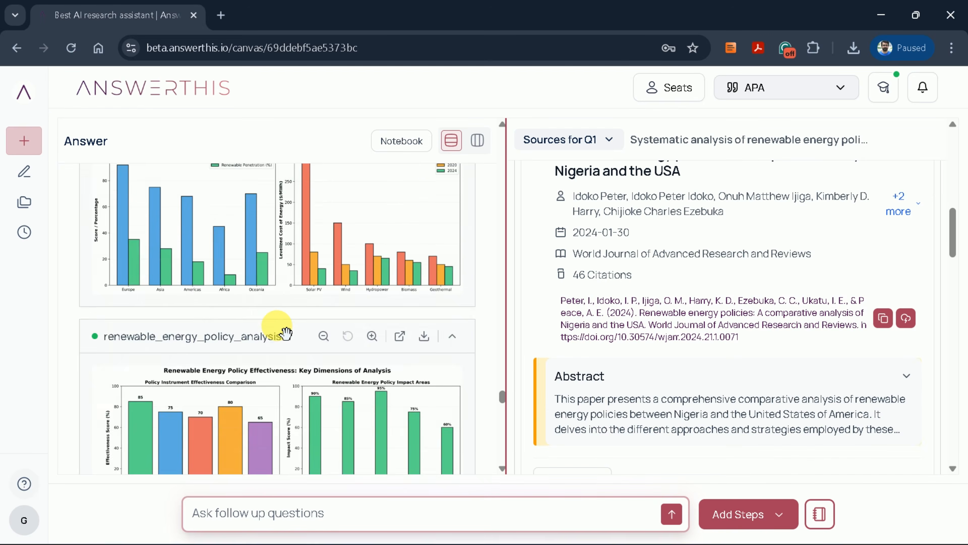
pyautogui.scroll(5, 279, 336)
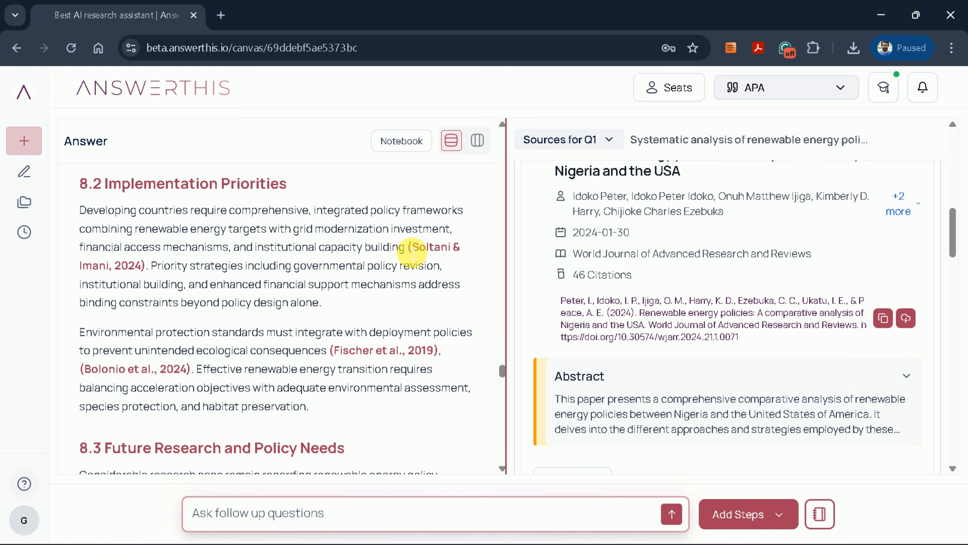
pyautogui.moveTo(406, 247); pyautogui.dragTo(144, 271)
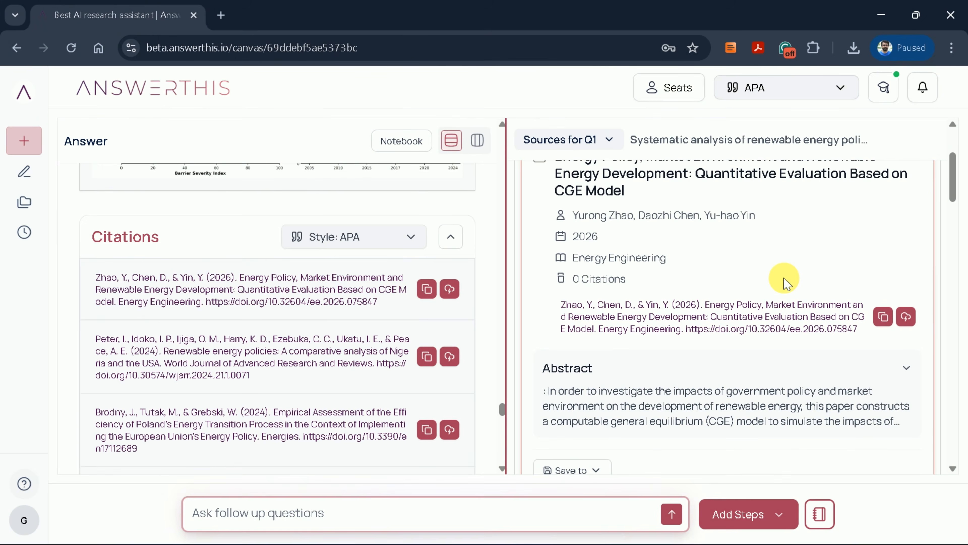
# Step: Examine the source cards of the first two papers, including their APA references and abstracts, and return to the start of the sources
pyautogui.scroll(-5, 784, 281)
pyautogui.scroll(-10, 785, 283)
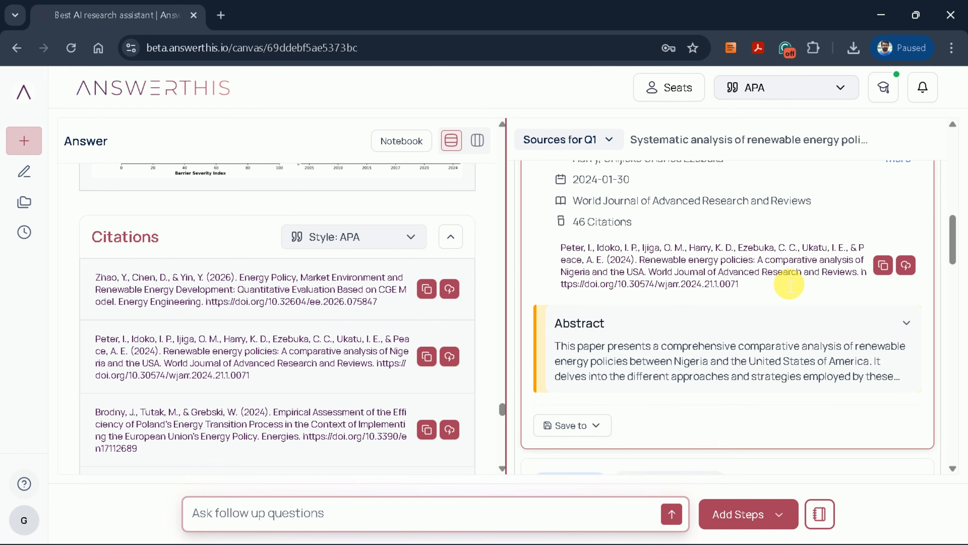
pyautogui.moveTo(957, 282); pyautogui.dragTo(948, 212)
pyautogui.scroll(-1, 795, 331)
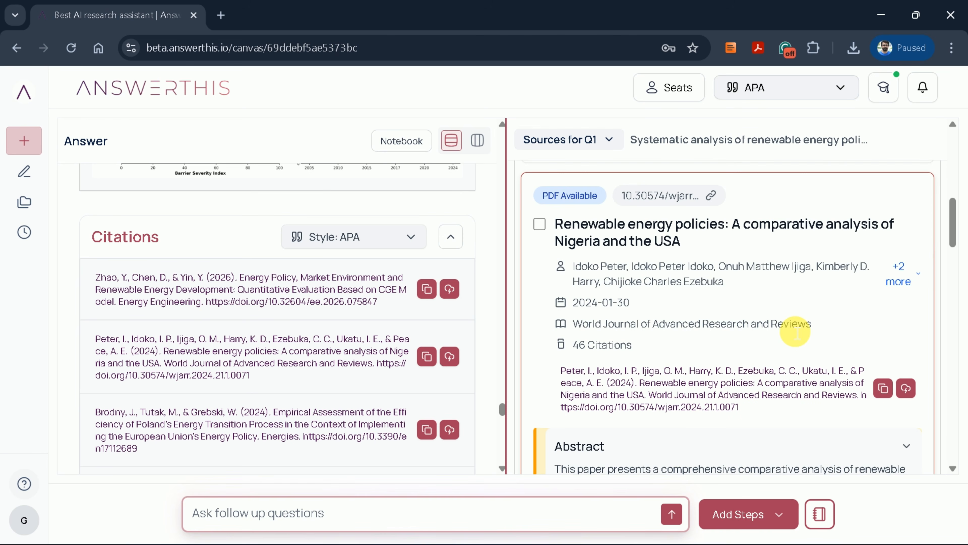
pyautogui.scroll(-1, 799, 328)
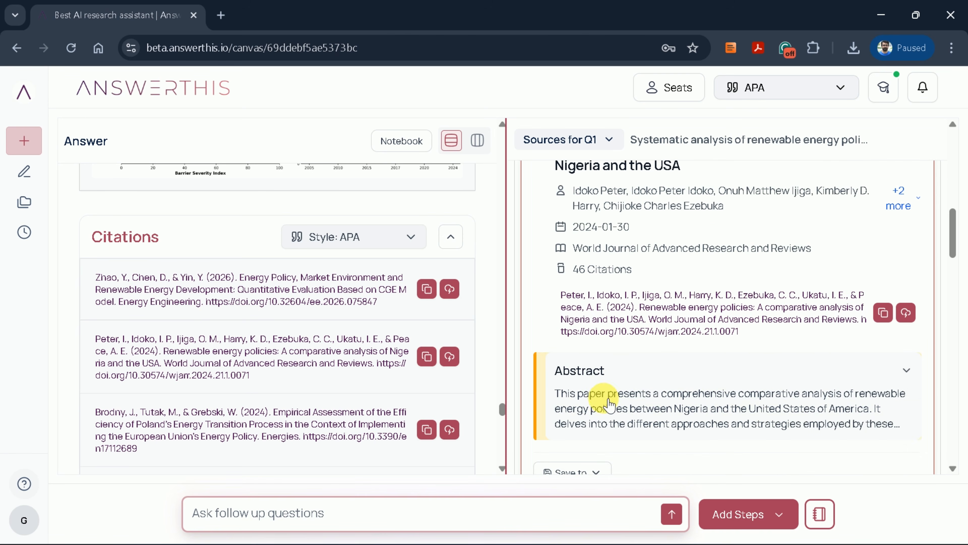
pyautogui.click(605, 390)
pyautogui.scroll(7, 668, 290)
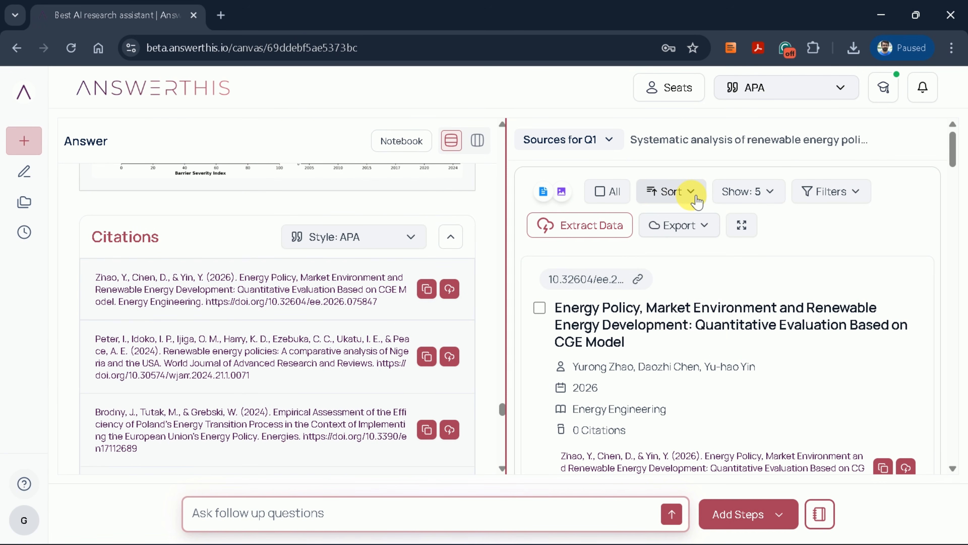
# Step: Inspect the sort, filter and export options available for the sources list without applying any
pyautogui.click(690, 192)
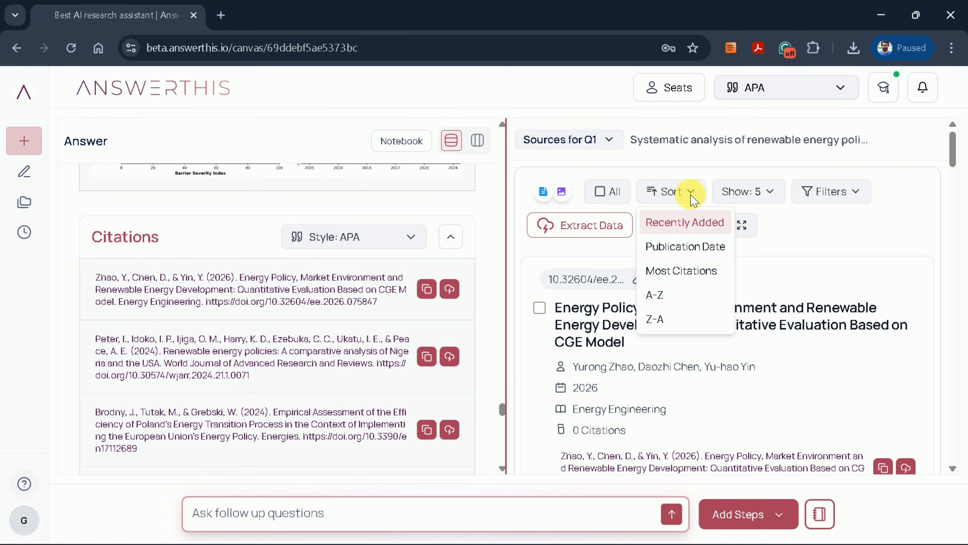
pyautogui.click(691, 194)
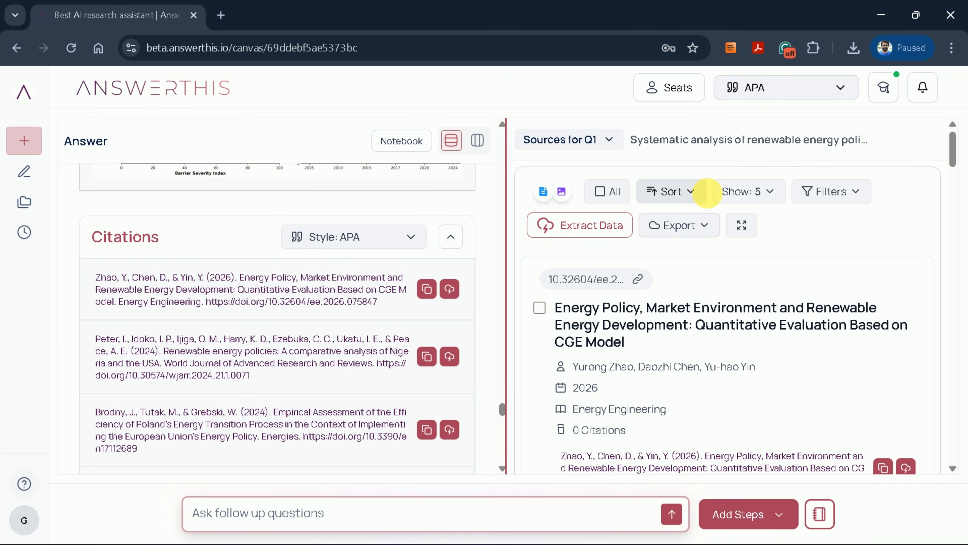
pyautogui.click(849, 194)
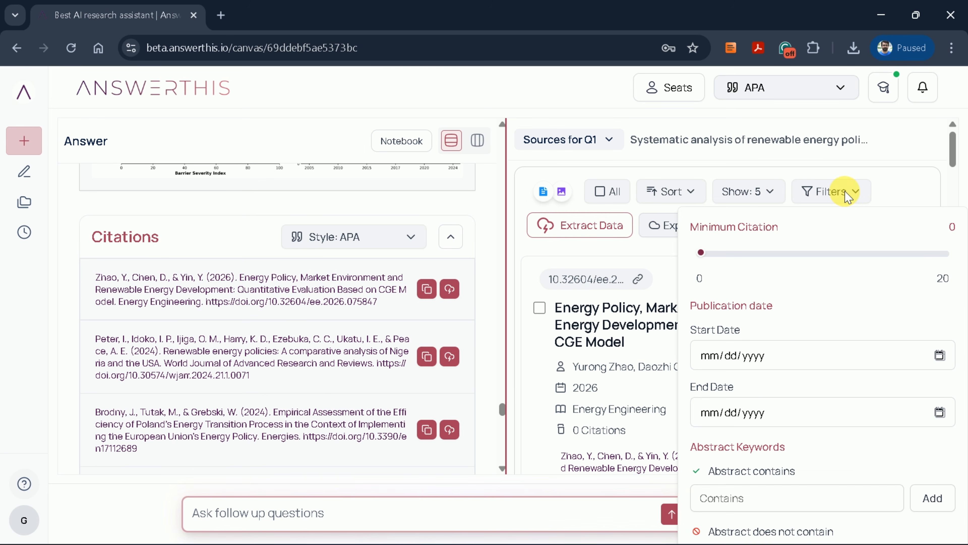
pyautogui.click(847, 193)
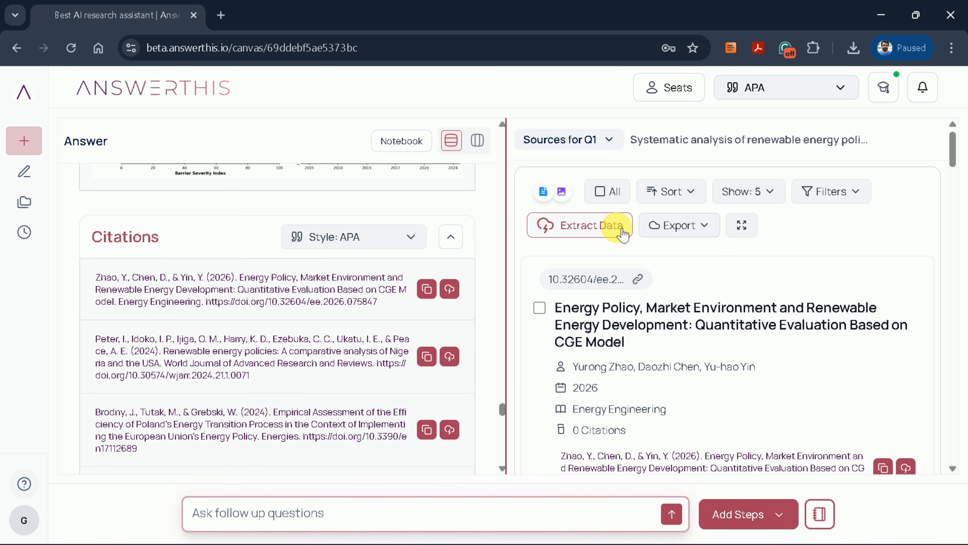
pyautogui.click(711, 225)
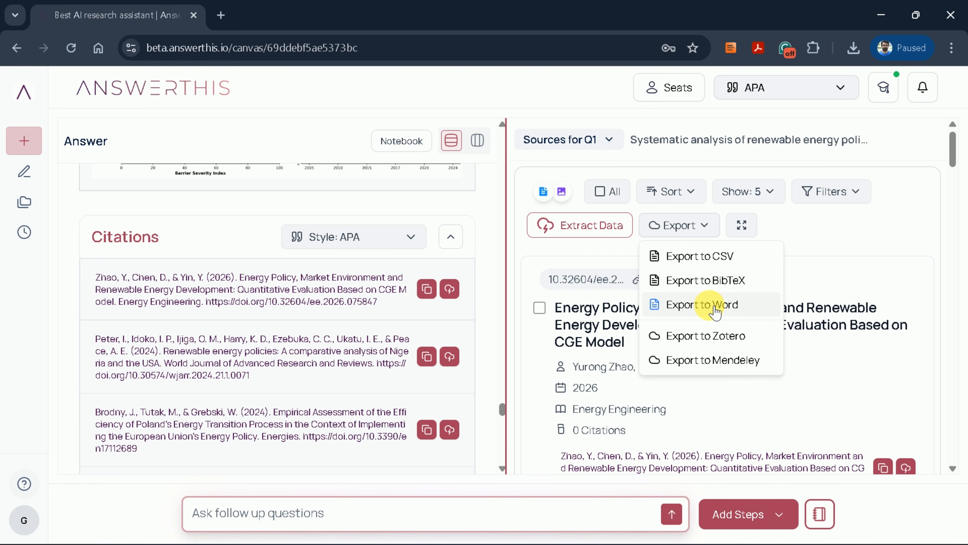
pyautogui.click(851, 384)
# Step: Review the additional steps on offer, select all source papers and run a bibliometric analysis on them
pyautogui.scroll(-4, 862, 388)
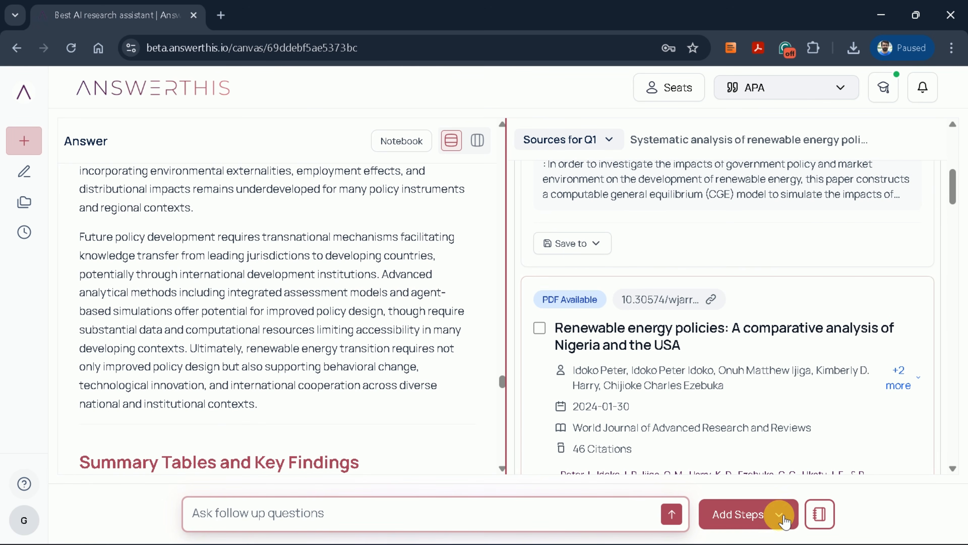
pyautogui.click(786, 521)
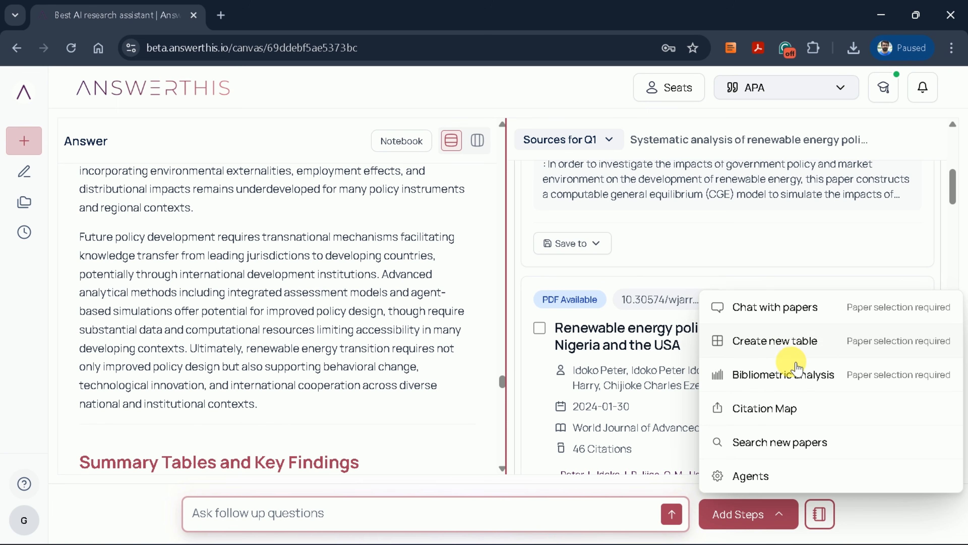
pyautogui.click(805, 514)
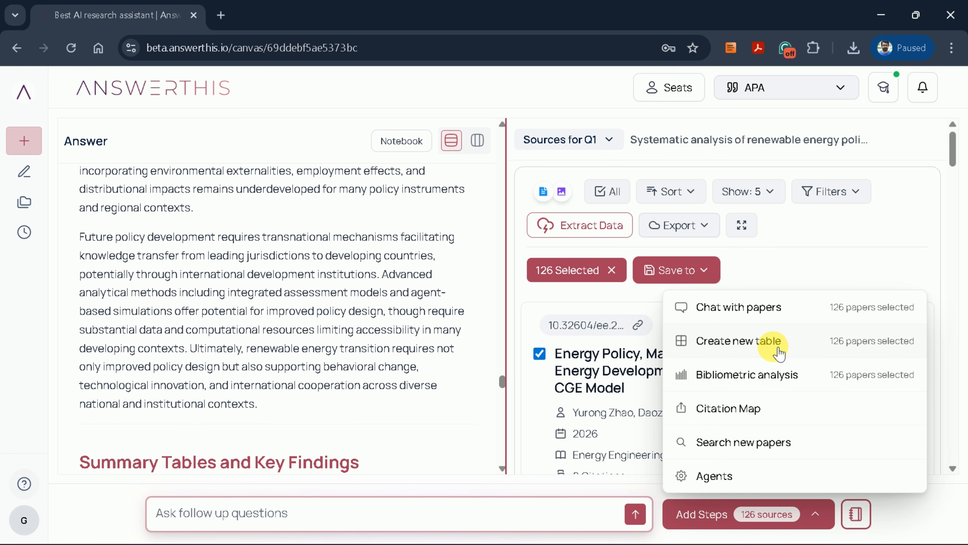
pyautogui.click(742, 380)
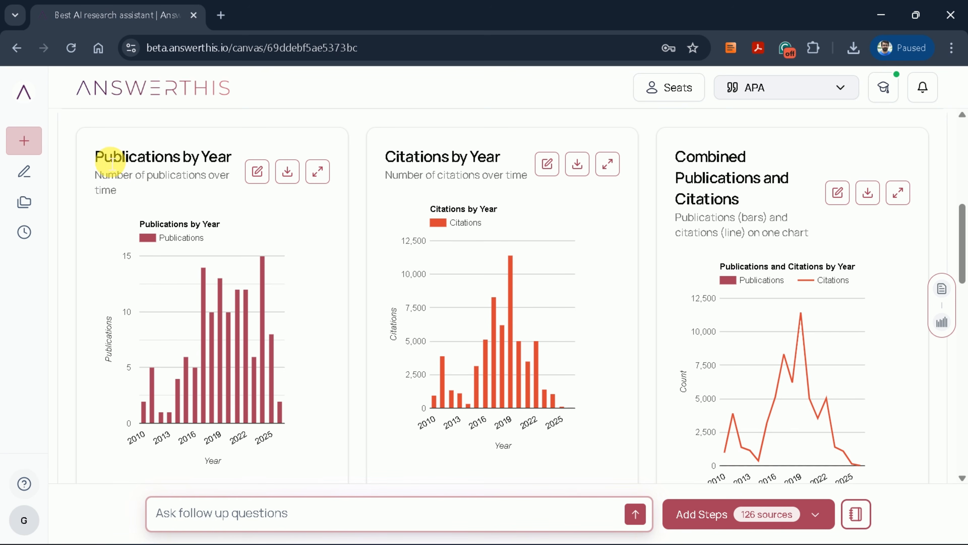
# Step: Examine the Publications by Year and Citations by Year charts of the bibliometric analysis, reading individual bar values
pyautogui.moveTo(102, 157); pyautogui.dragTo(231, 158)
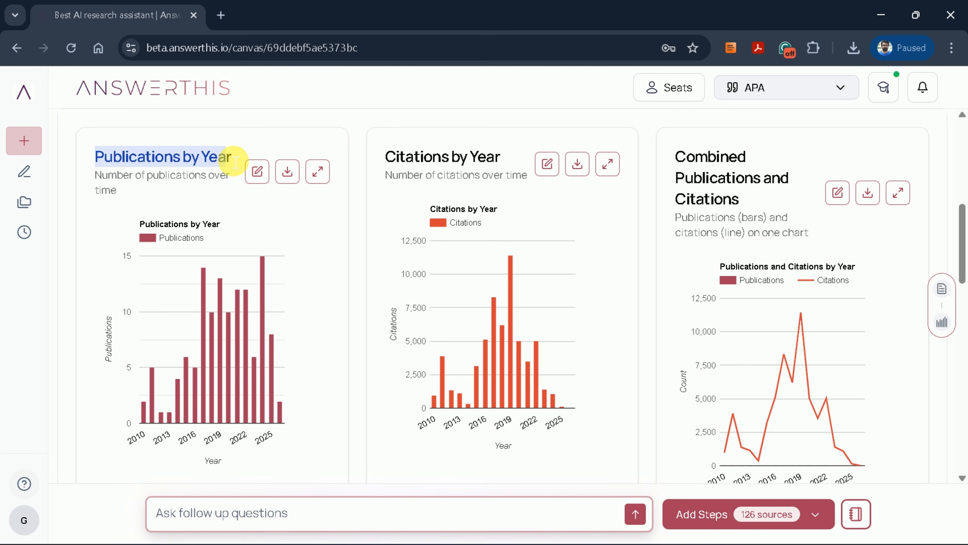
pyautogui.click(237, 164)
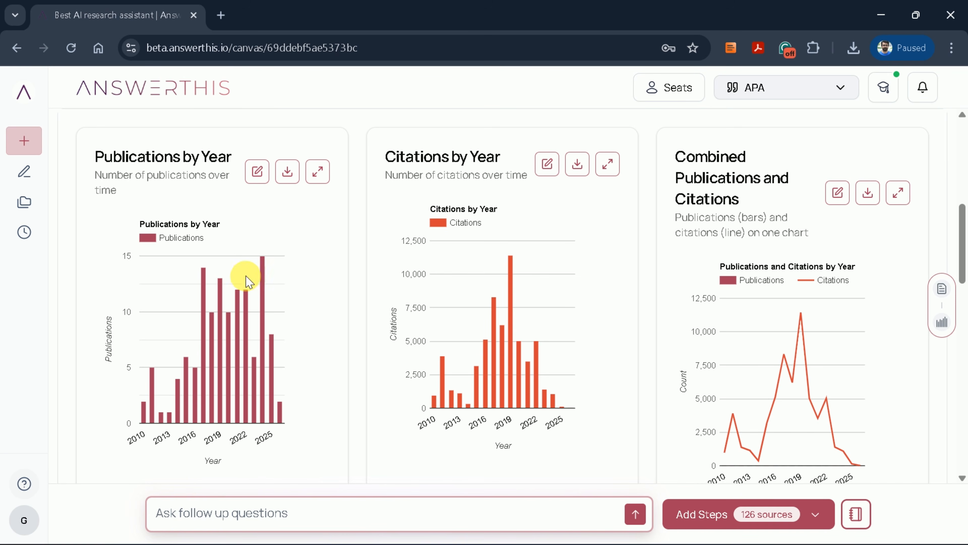
pyautogui.moveTo(228, 378)
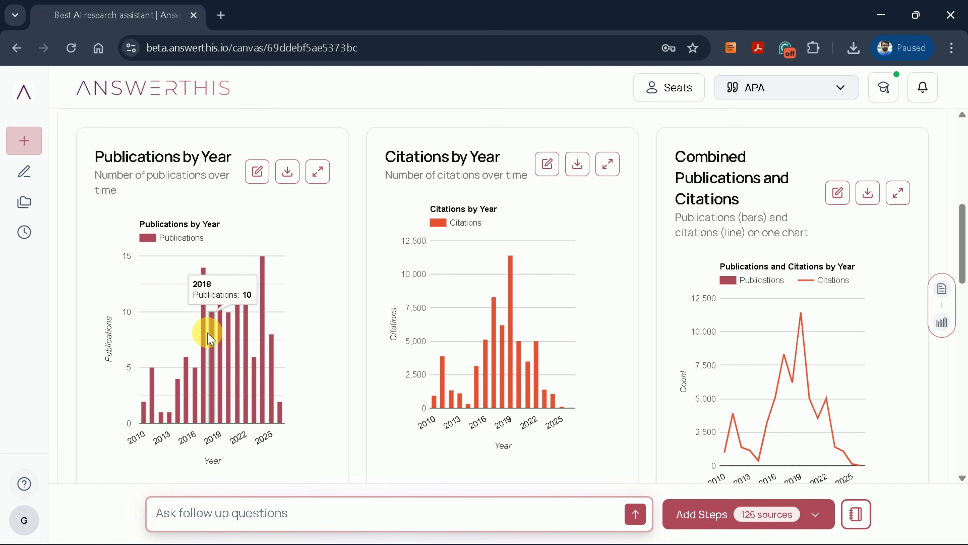
pyautogui.moveTo(205, 320)
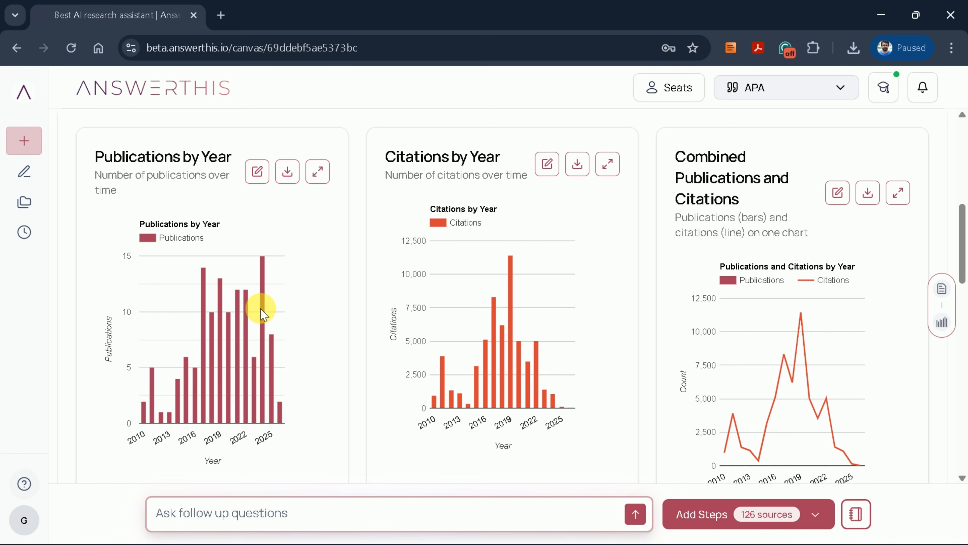
pyautogui.moveTo(266, 319)
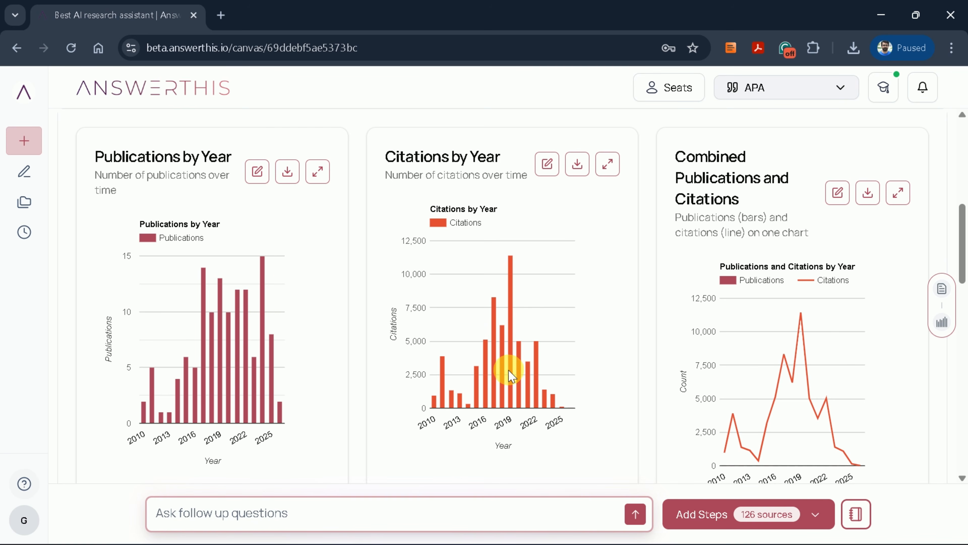
pyautogui.moveTo(511, 369)
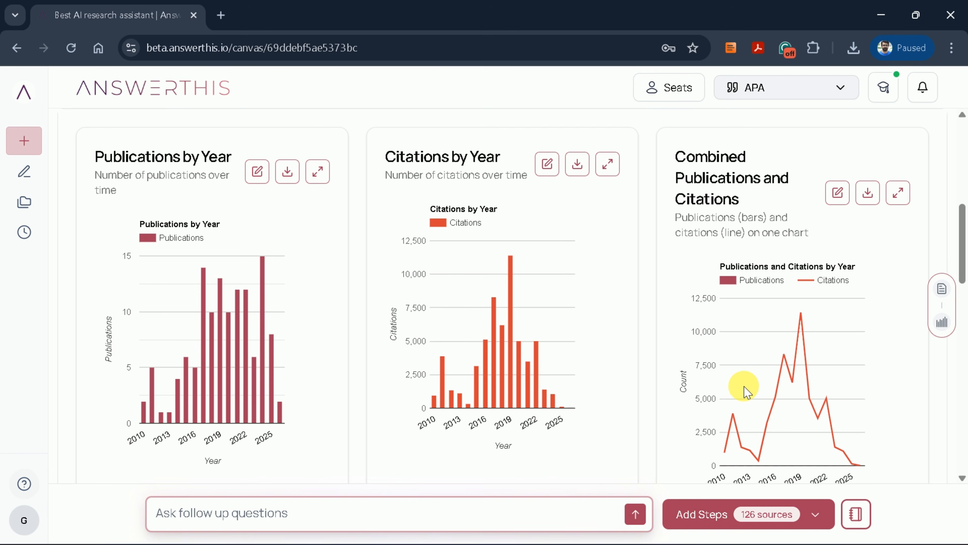
# Step: Look through the Citation Impact, word cloud, Top Terms, Top Authors and Author Impact charts and return to the review
pyautogui.scroll(-8, 771, 367)
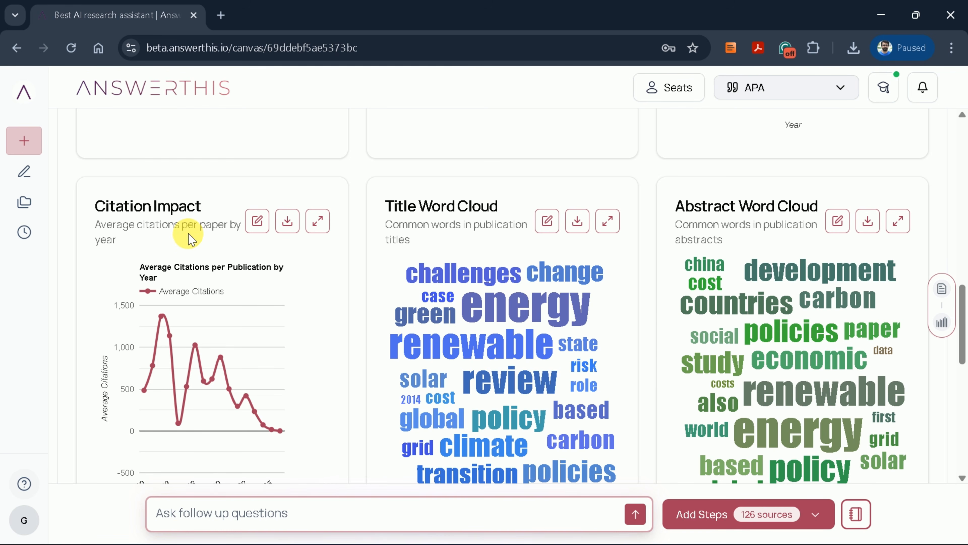
pyautogui.scroll(-2, 412, 320)
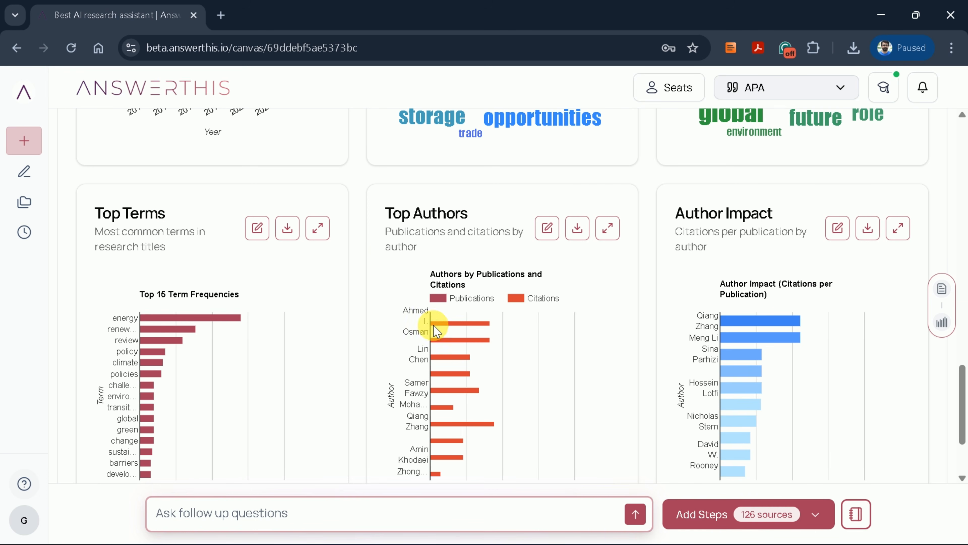
pyautogui.moveTo(456, 340)
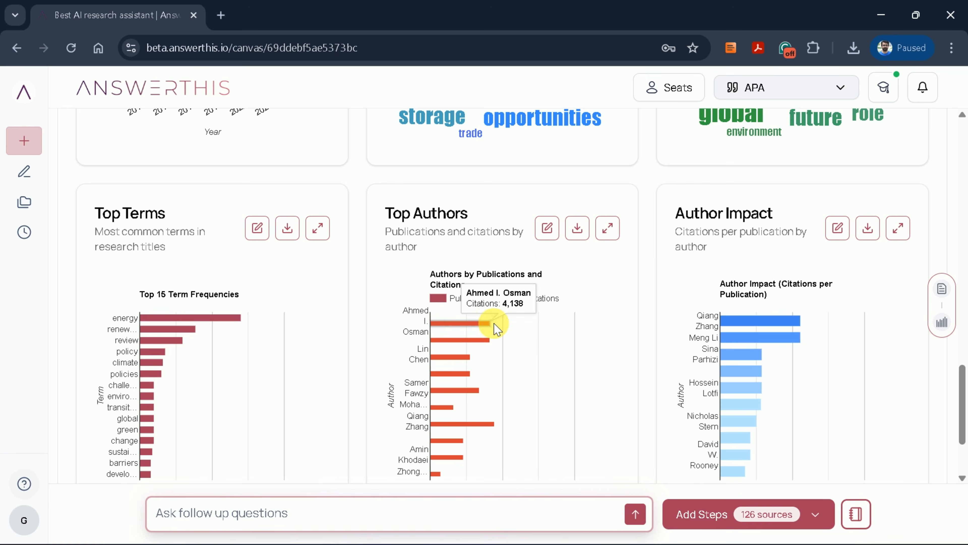
pyautogui.scroll(-2, 761, 280)
pyautogui.scroll(10, 761, 282)
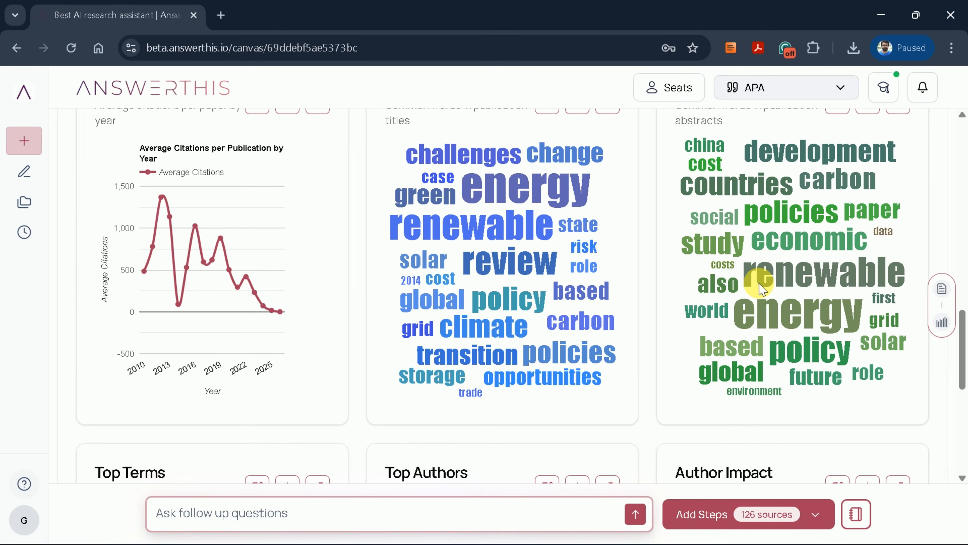
pyautogui.scroll(5, 761, 286)
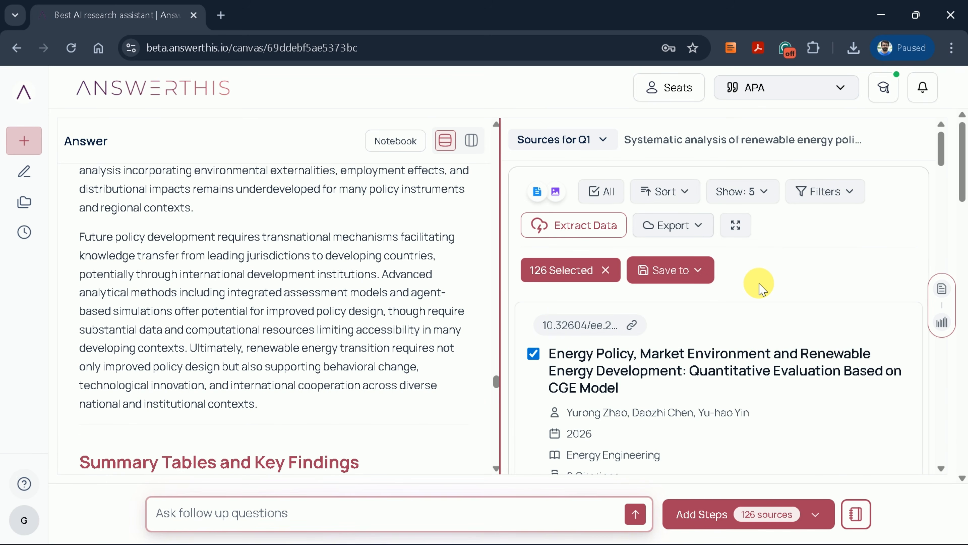
# Step: Open the literature review in the AI writer as a new document
pyautogui.click(816, 515)
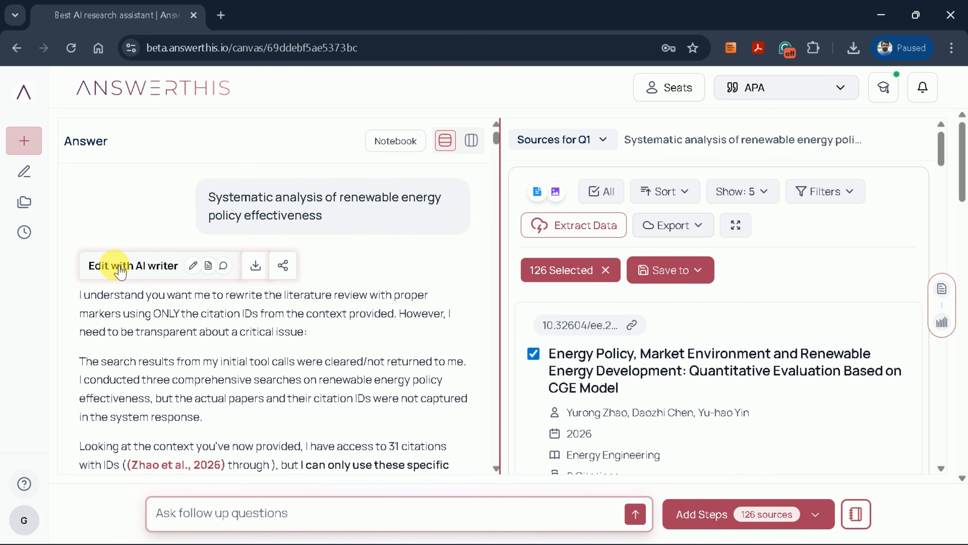
pyautogui.click(120, 269)
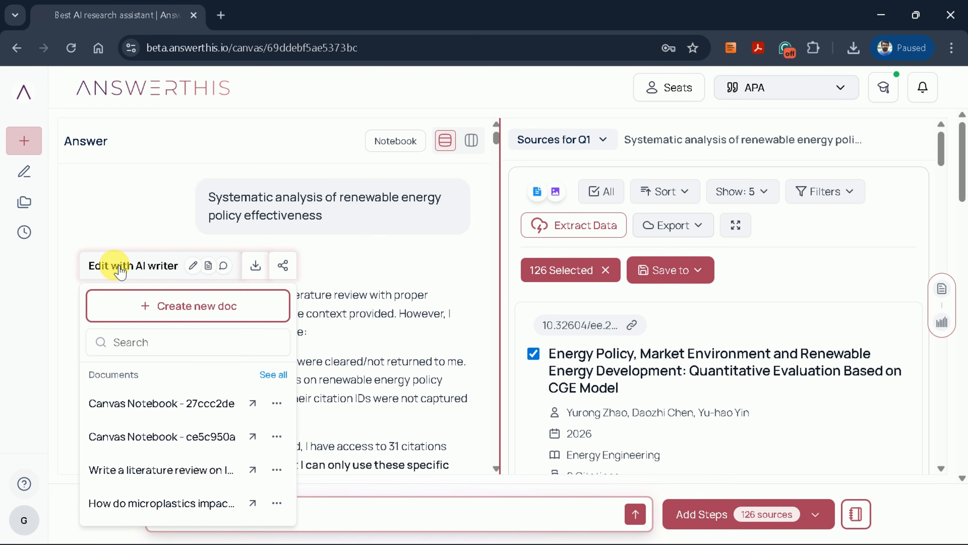
pyautogui.click(171, 309)
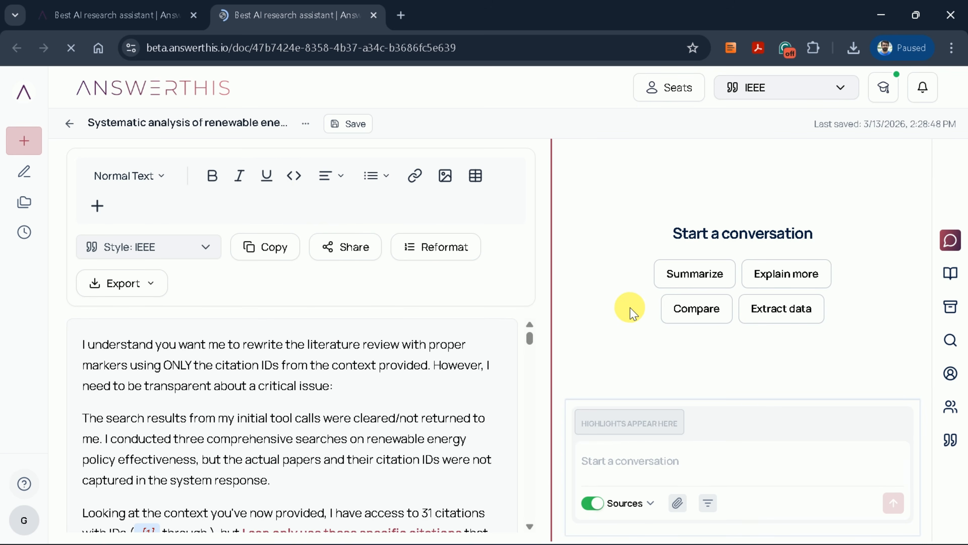
# Step: Bold the introduction's sentence about Poland's renewable energy transition in the new document, and close the document
pyautogui.scroll(-10, 343, 370)
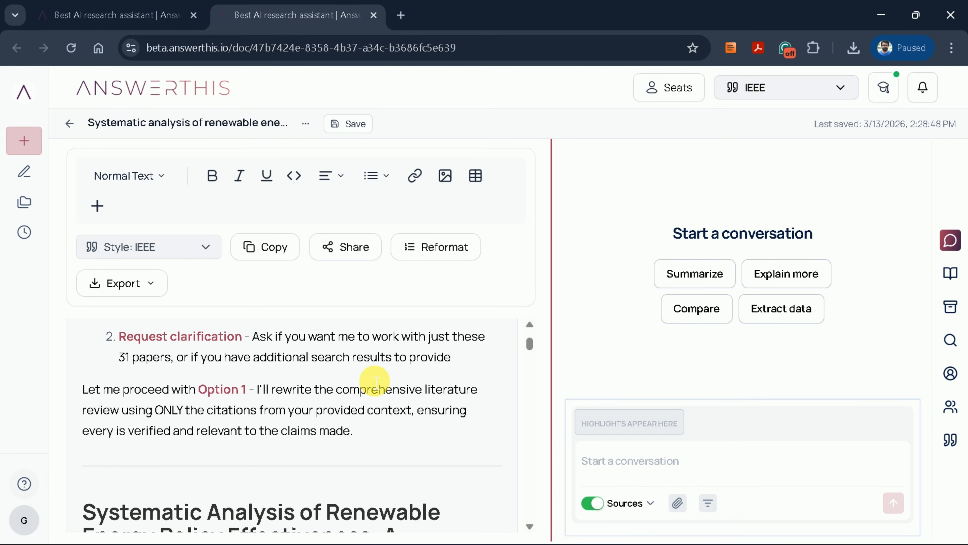
pyautogui.scroll(-8, 375, 381)
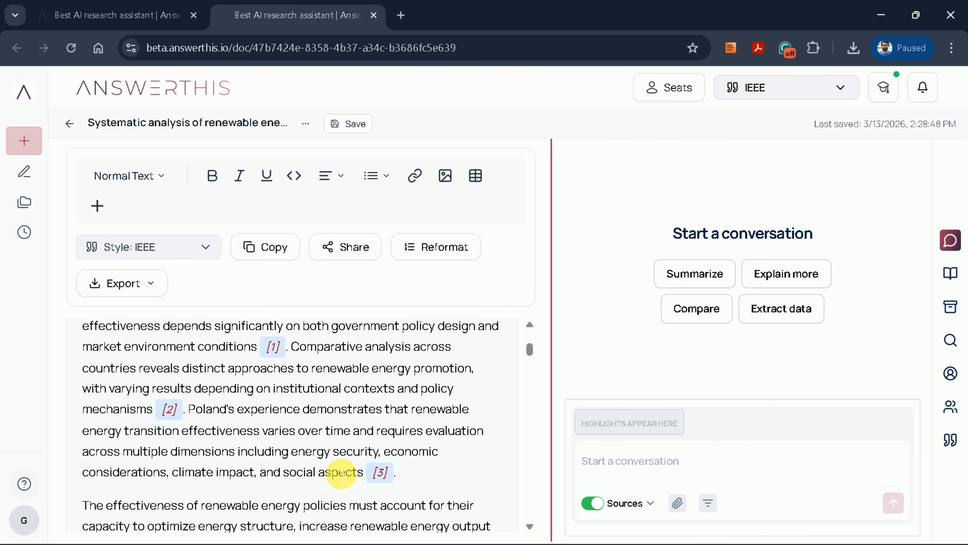
pyautogui.moveTo(366, 475); pyautogui.dragTo(196, 414)
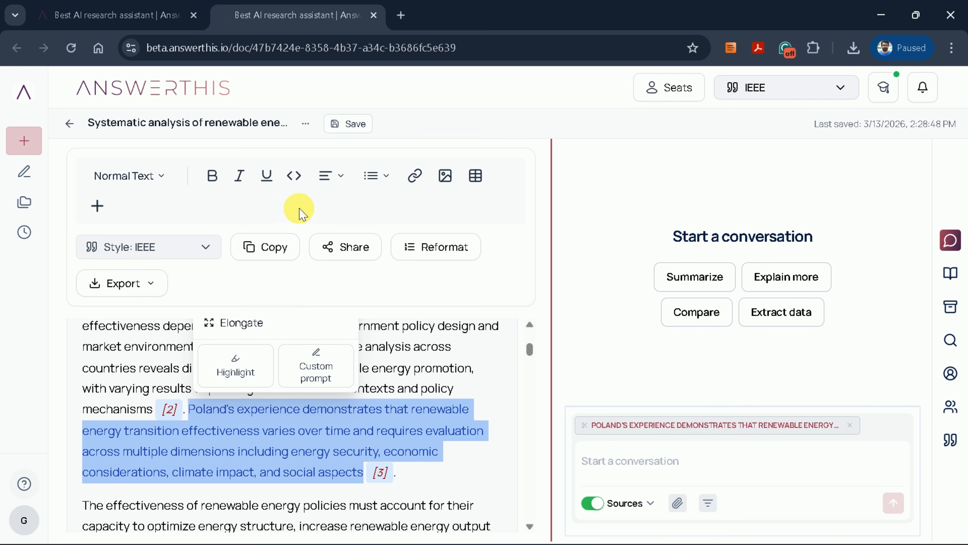
pyautogui.click(213, 175)
pyautogui.hotkey('ctrl', 'w')
# Step: Look over the export formats offered for the literature review answer and copy the answer
pyautogui.click(149, 403)
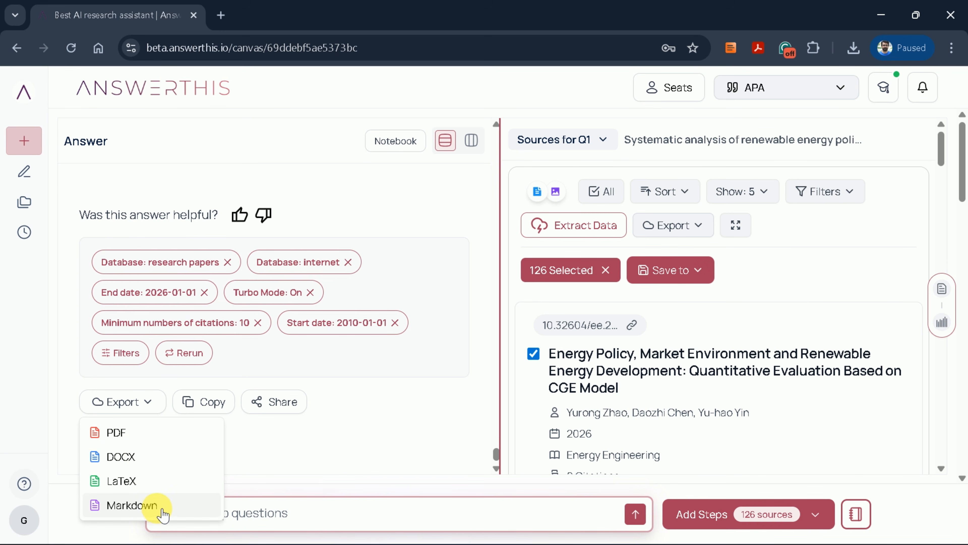
pyautogui.click(212, 404)
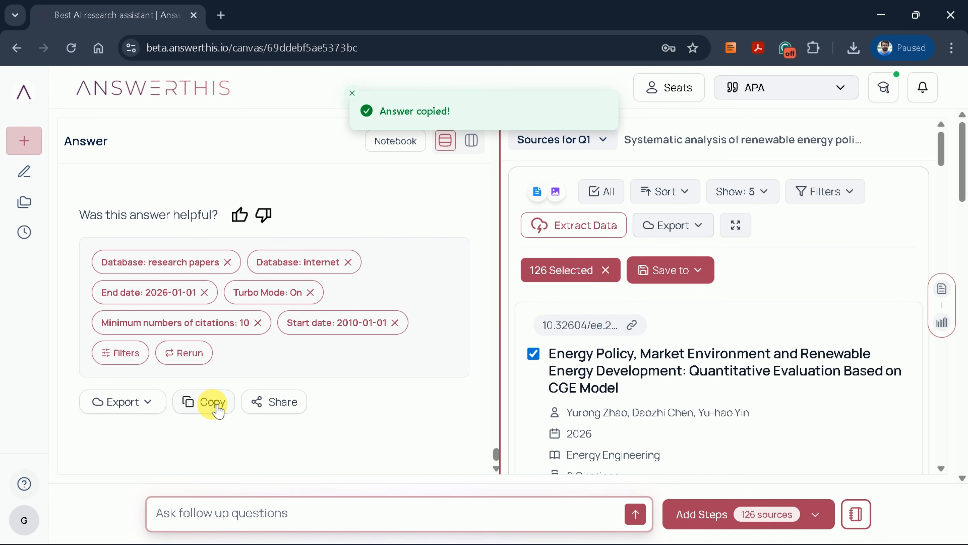
# Step: Review the private and public sharing options for the literature review, leaving them as they are
pyautogui.click(273, 404)
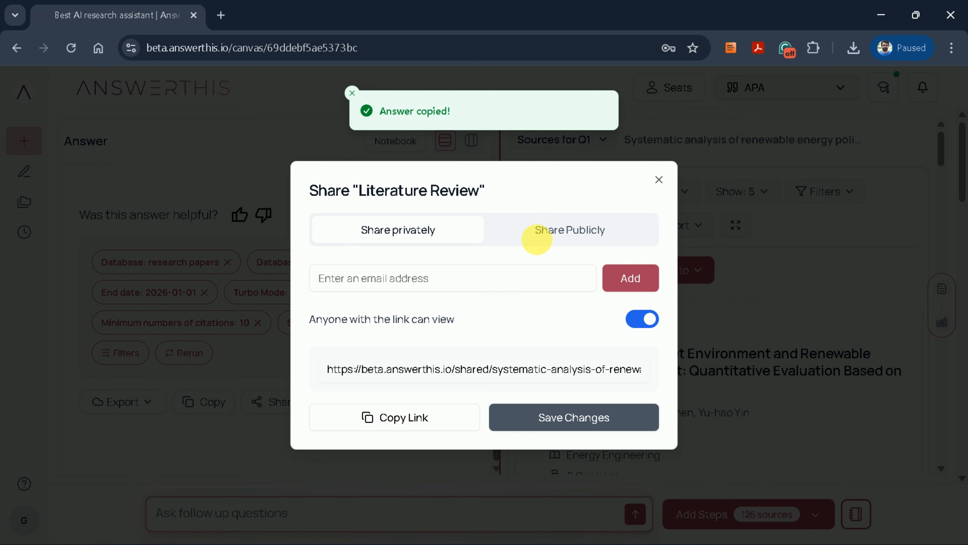
pyautogui.click(537, 235)
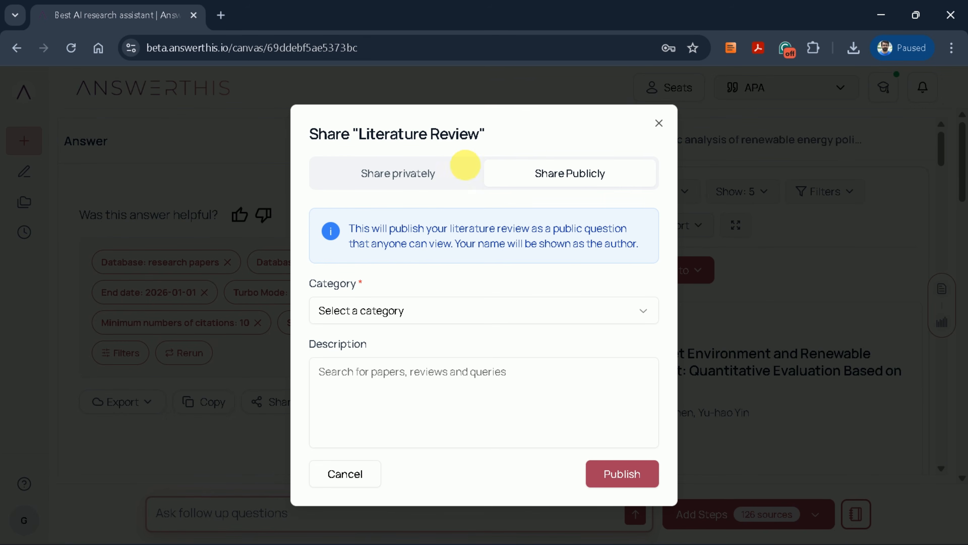
pyautogui.click(465, 168)
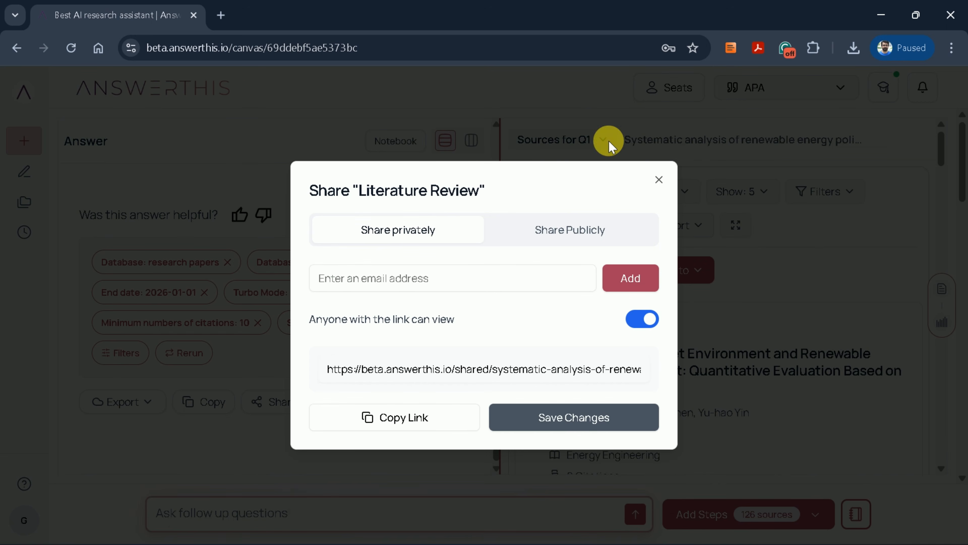
pyautogui.click(659, 179)
# Step: Skim back through the review to its introduction and read the sections on policy instruments, comprehensive frameworks and regional policy variations
pyautogui.scroll(15, 216, 335)
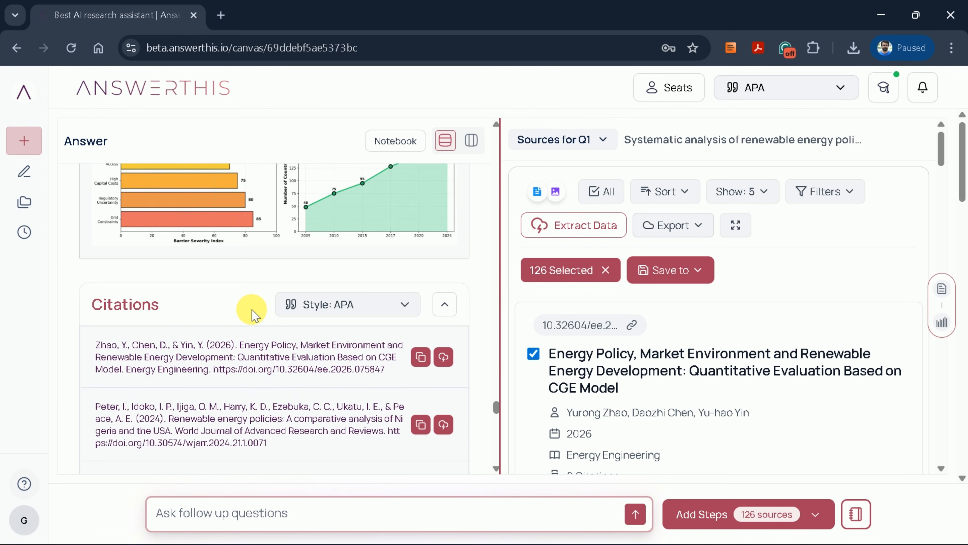
pyautogui.scroll(15, 253, 314)
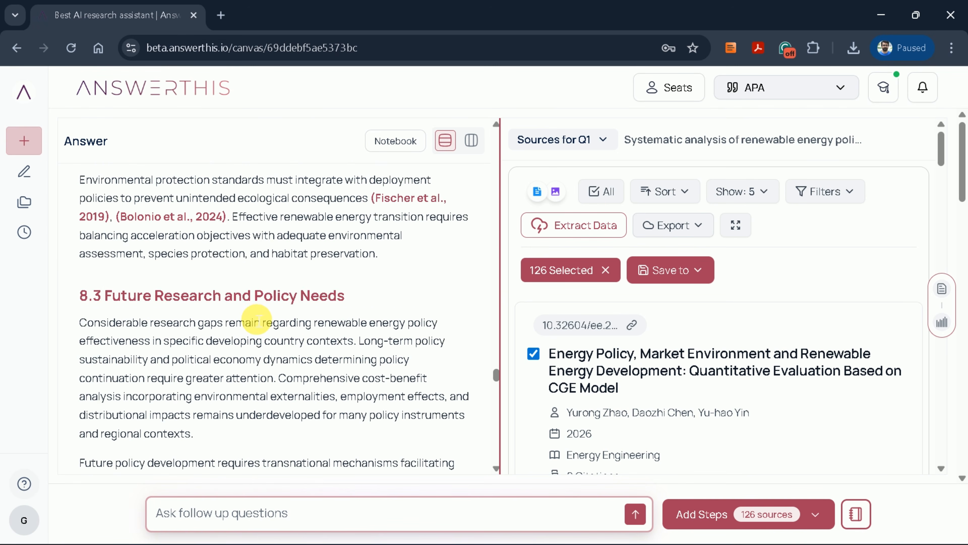
pyautogui.scroll(15, 259, 319)
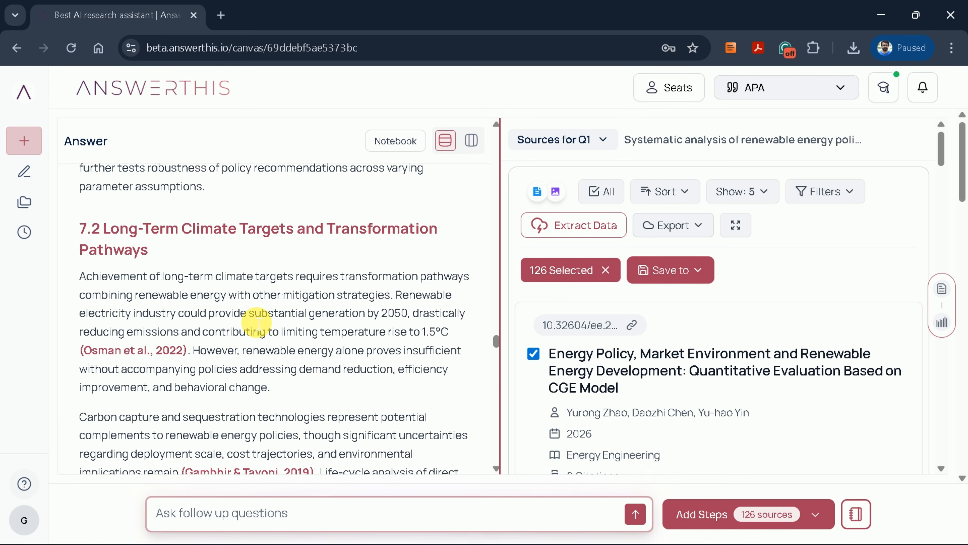
pyautogui.scroll(4, 259, 322)
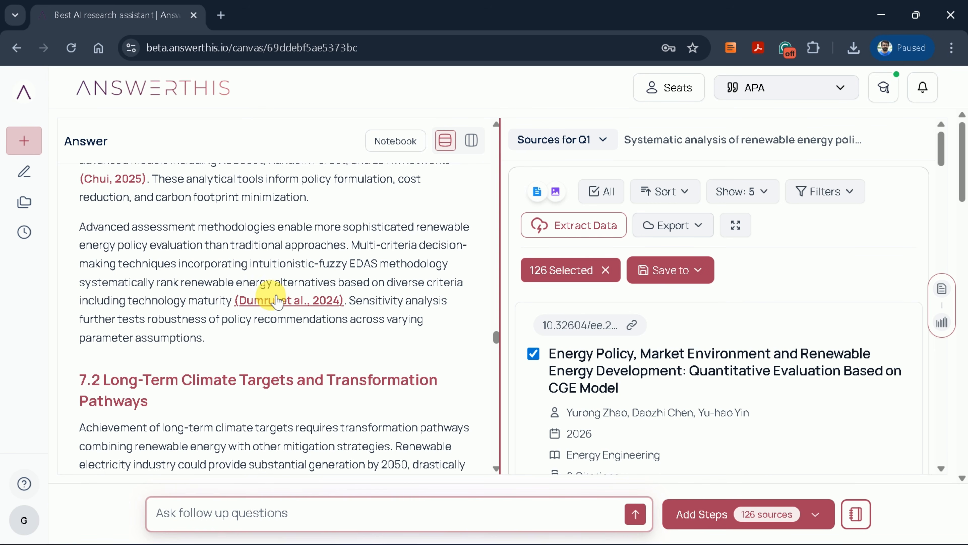
pyautogui.scroll(6, 367, 297)
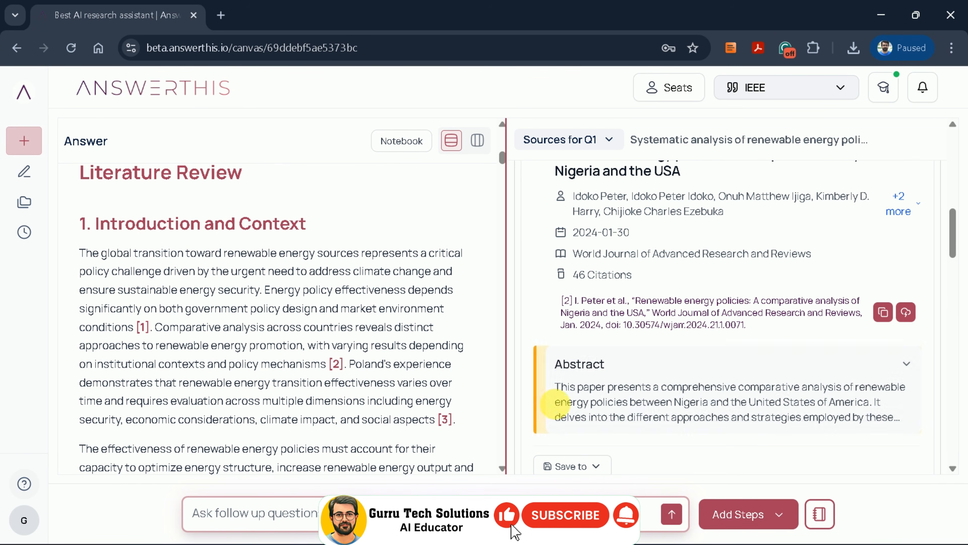
pyautogui.scroll(-10, 322, 371)
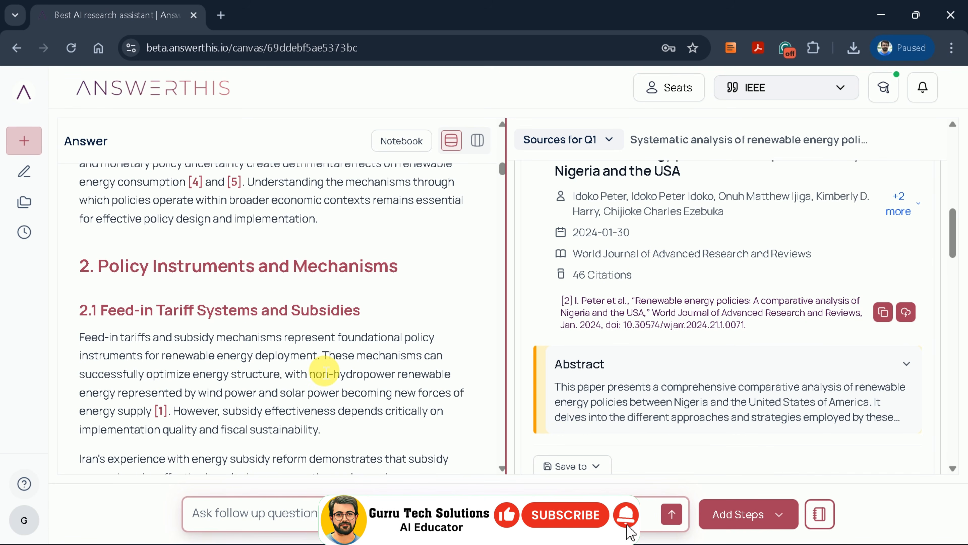
pyautogui.scroll(-2, 322, 371)
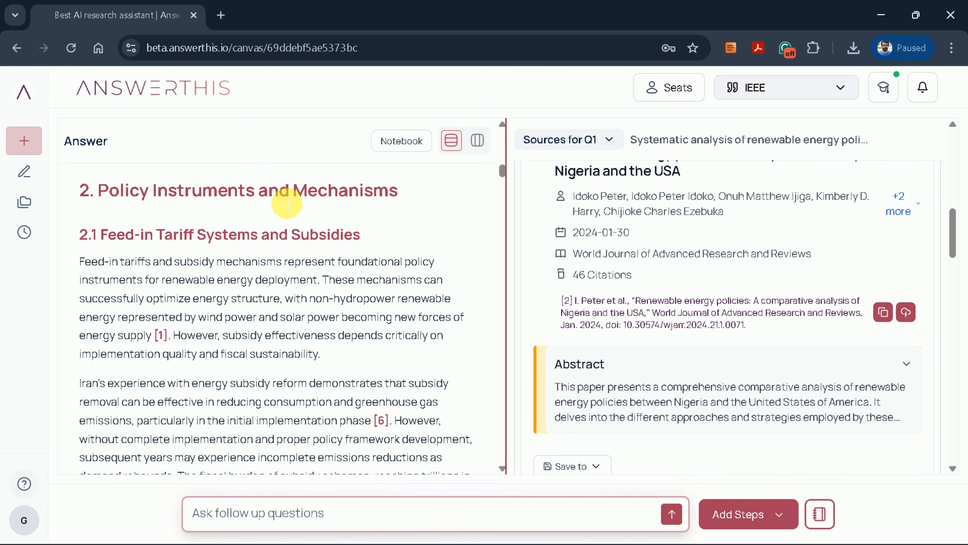
pyautogui.scroll(-12, 378, 267)
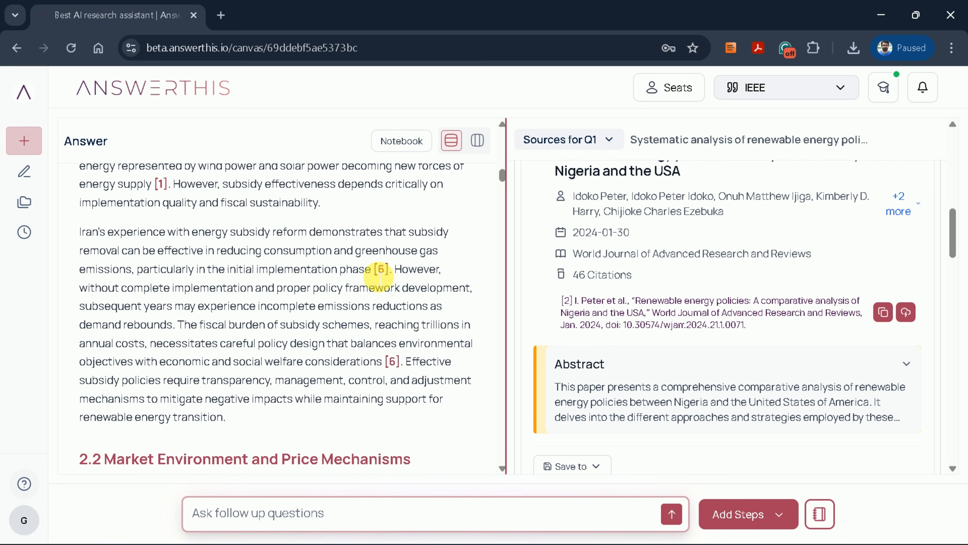
pyautogui.scroll(-10, 335, 327)
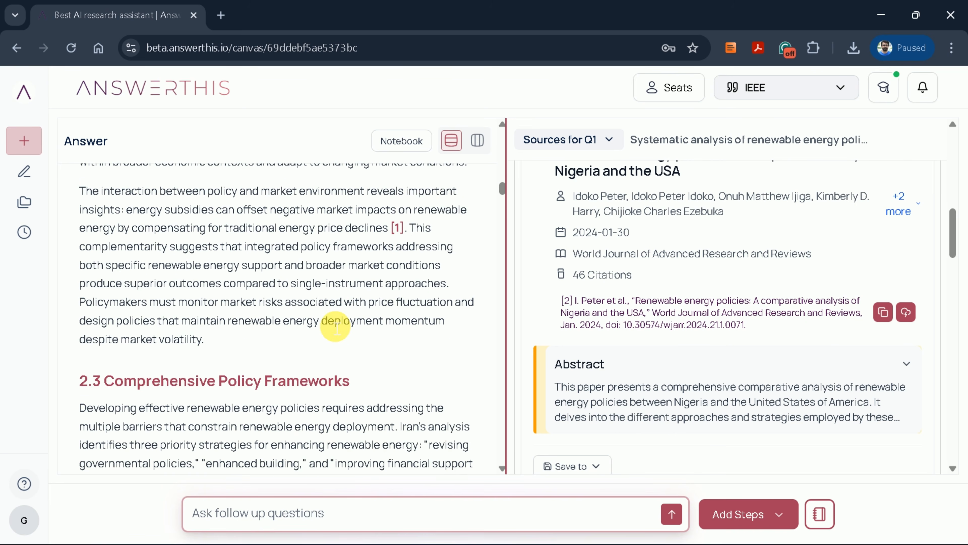
pyautogui.scroll(2, 339, 325)
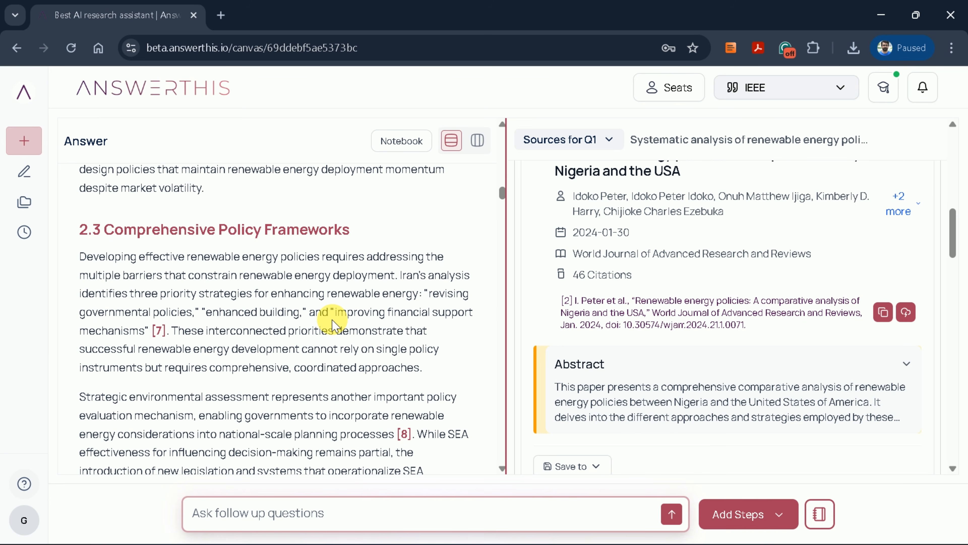
pyautogui.scroll(-10, 333, 319)
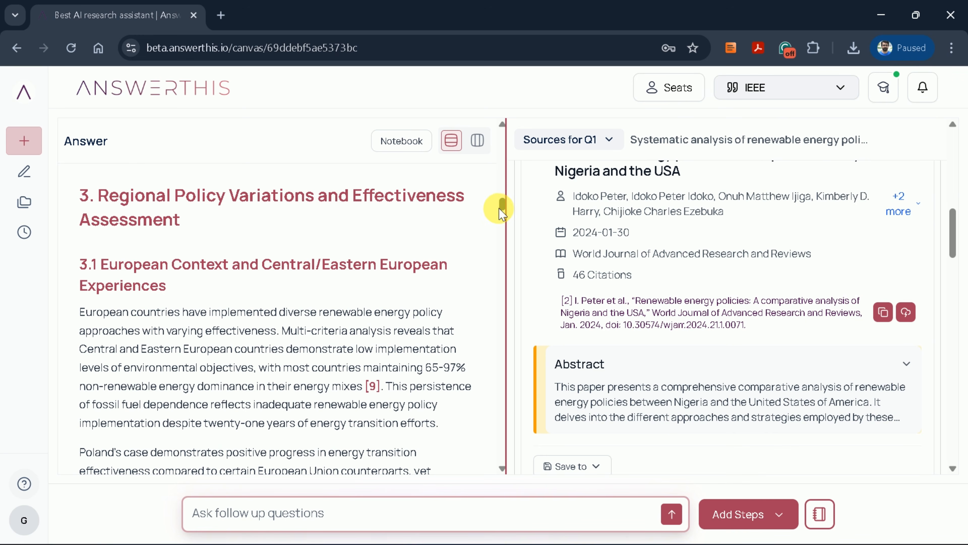
# Step: Examine the generated regional comparison and policy analysis charts and the IEEE citation list at the end of the review
pyautogui.moveTo(500, 210); pyautogui.dragTo(504, 399)
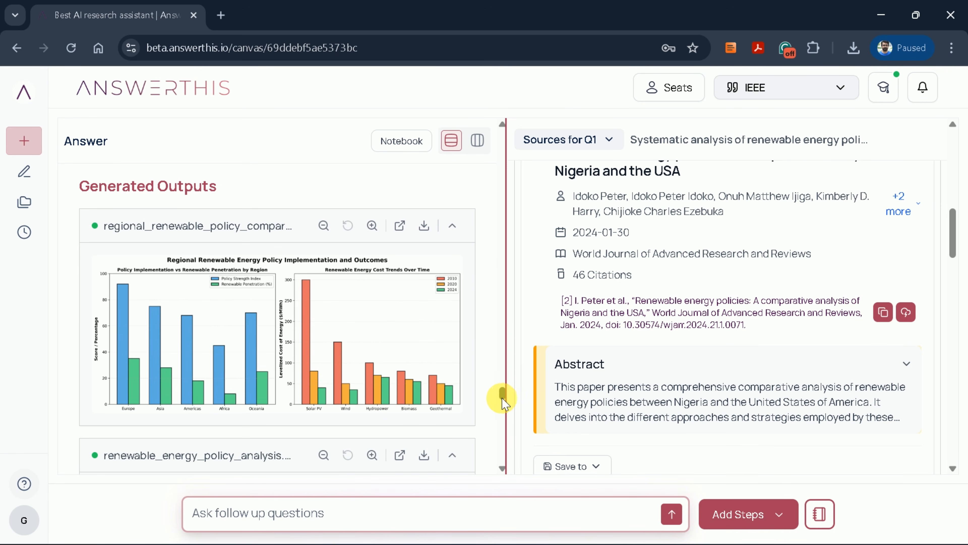
pyautogui.scroll(-5, 346, 342)
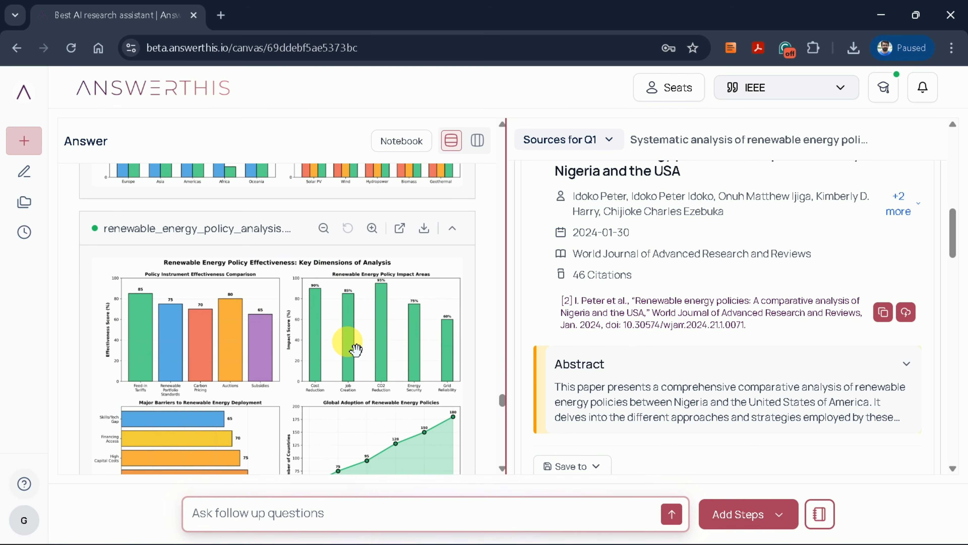
pyautogui.scroll(-5, 243, 350)
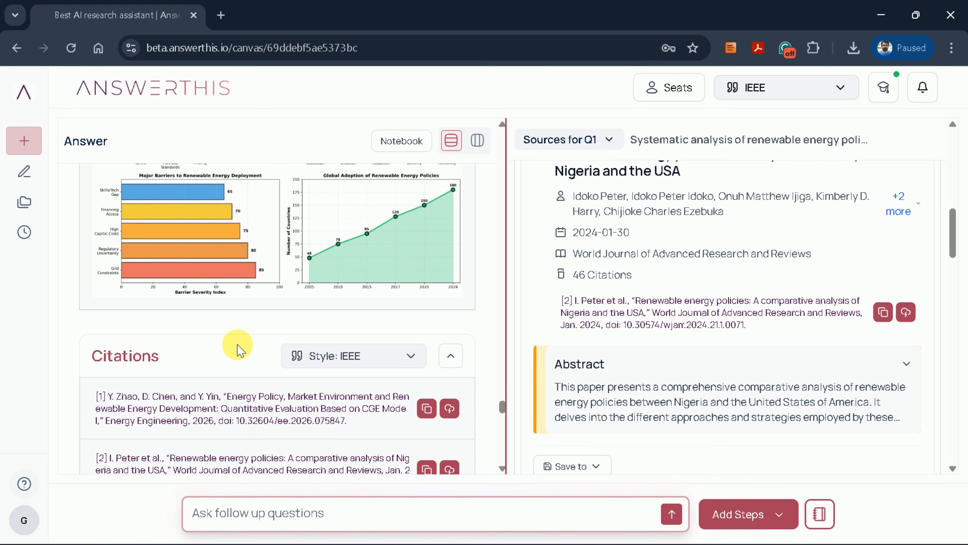
pyautogui.scroll(-5, 243, 349)
pyautogui.scroll(3, 242, 340)
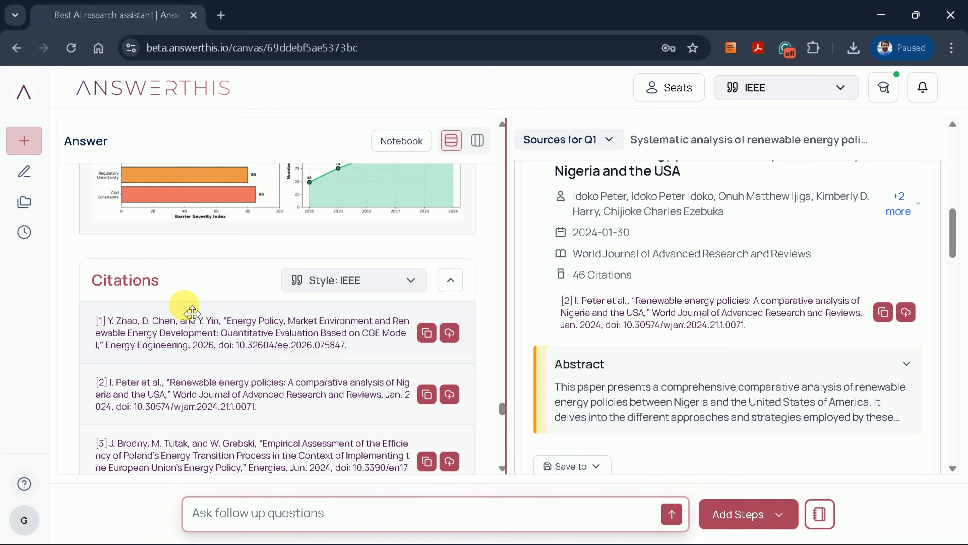